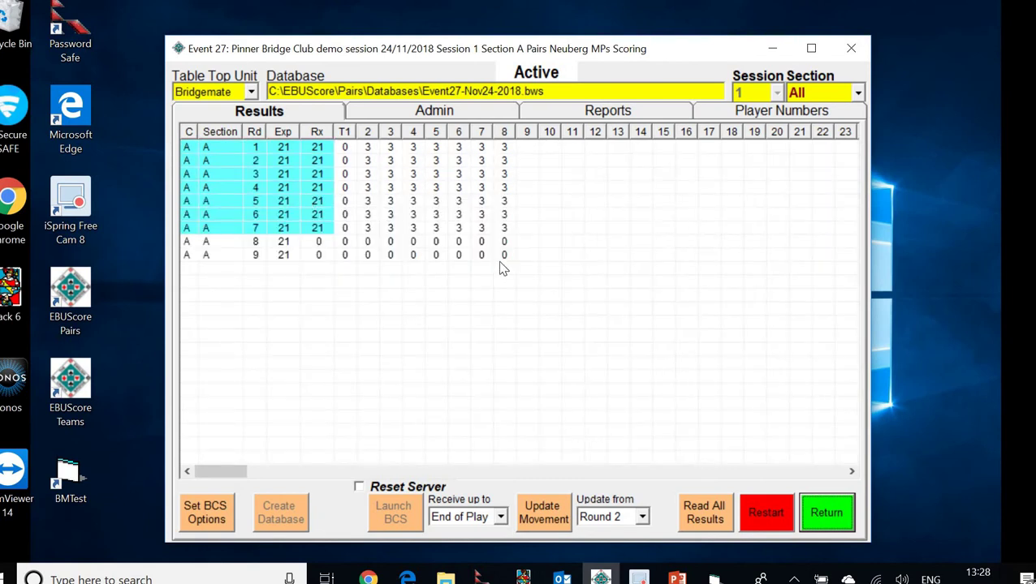
With 21 of 21 results received for rounds 1–7, return to the Event Menu
left_click(828, 510)
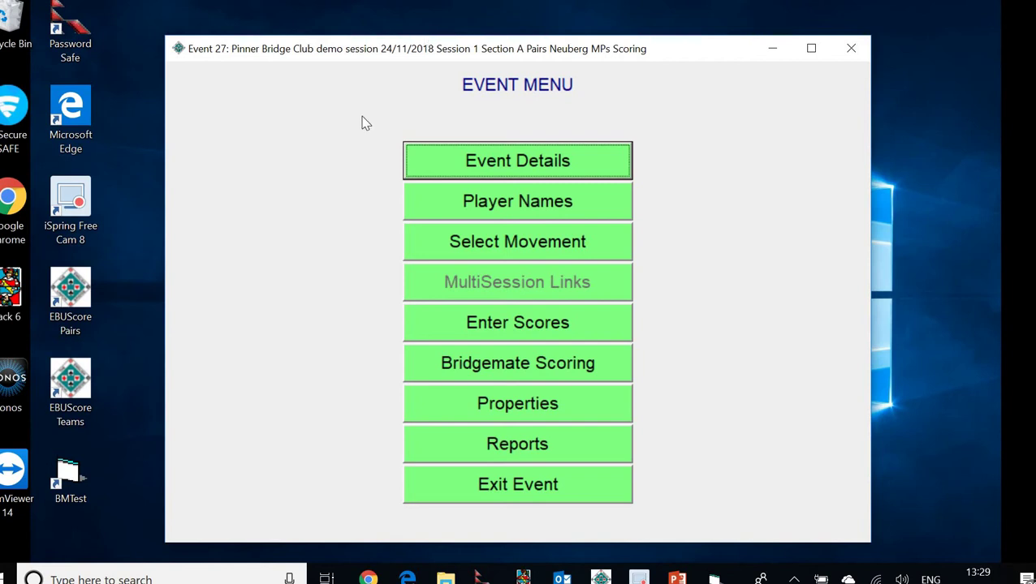
Open the Player Names grid for Session 1 Section A
left_click(531, 207)
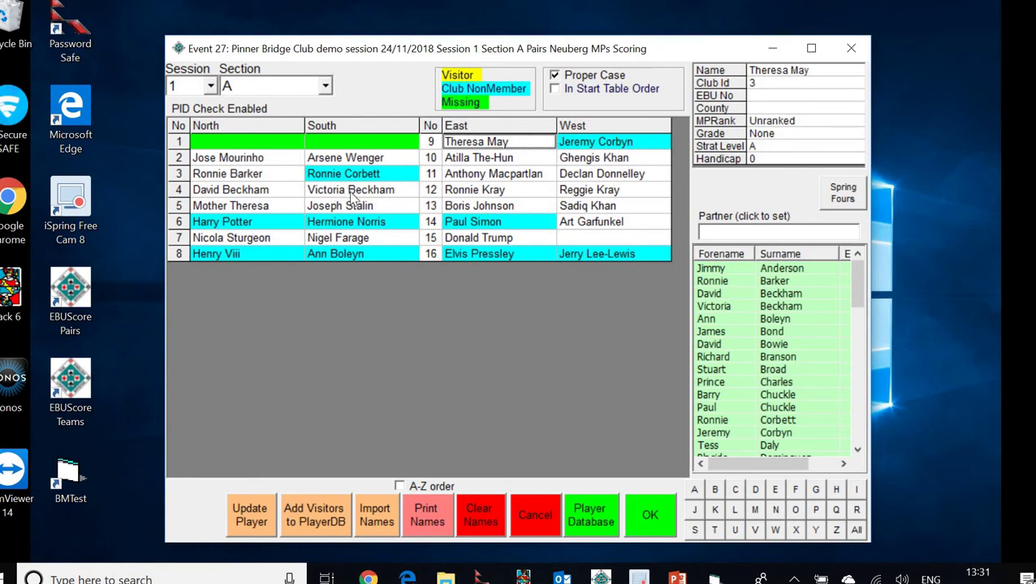
Delete the South player's name at table 4, leaving that seat blank
left_click(355, 195)
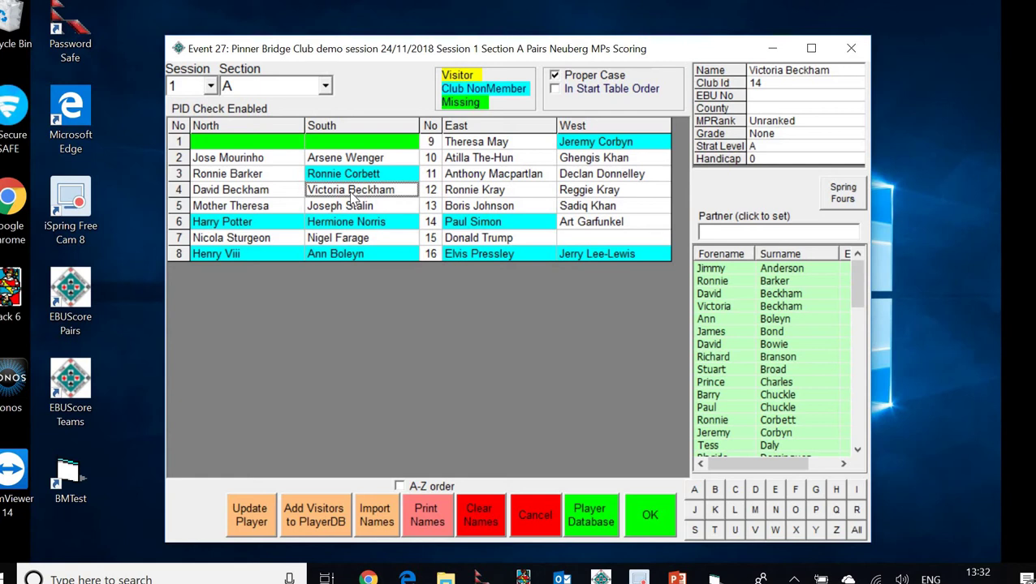
left_click(351, 195)
key("Delete")
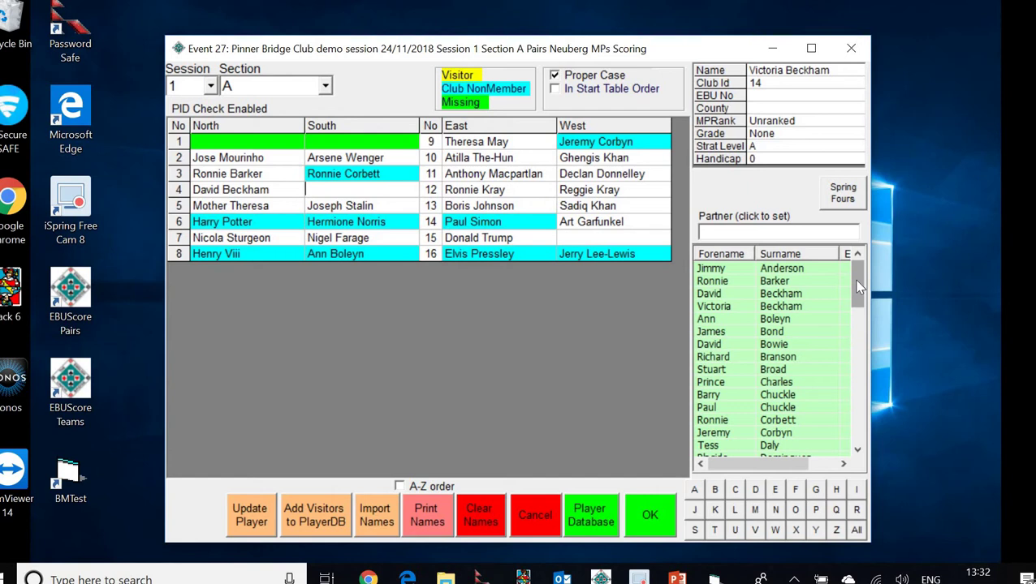
scroll(859, 285, "down", 6)
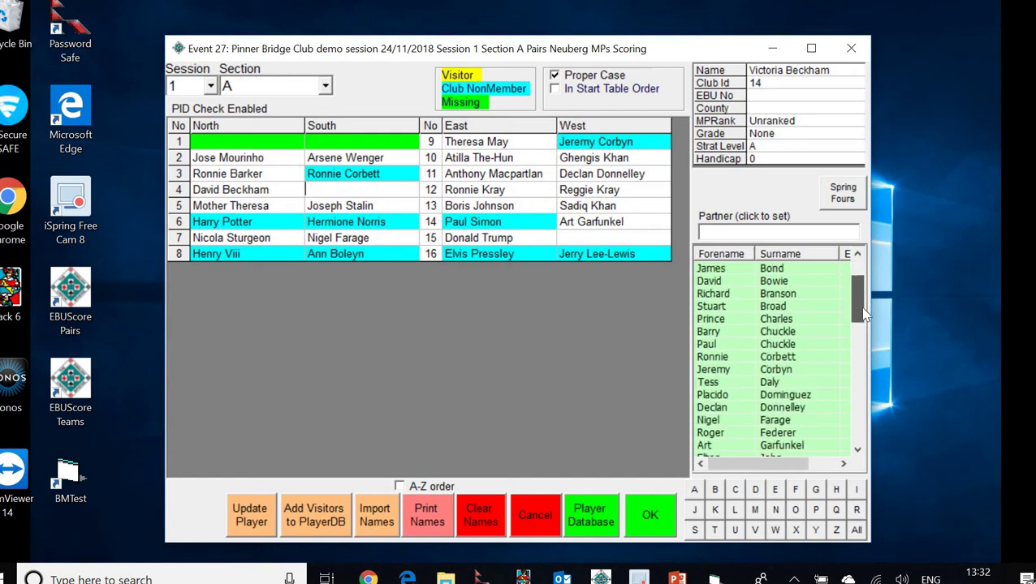
scroll(858, 296, "up", 4)
left_click_drag(858, 296, 860, 274)
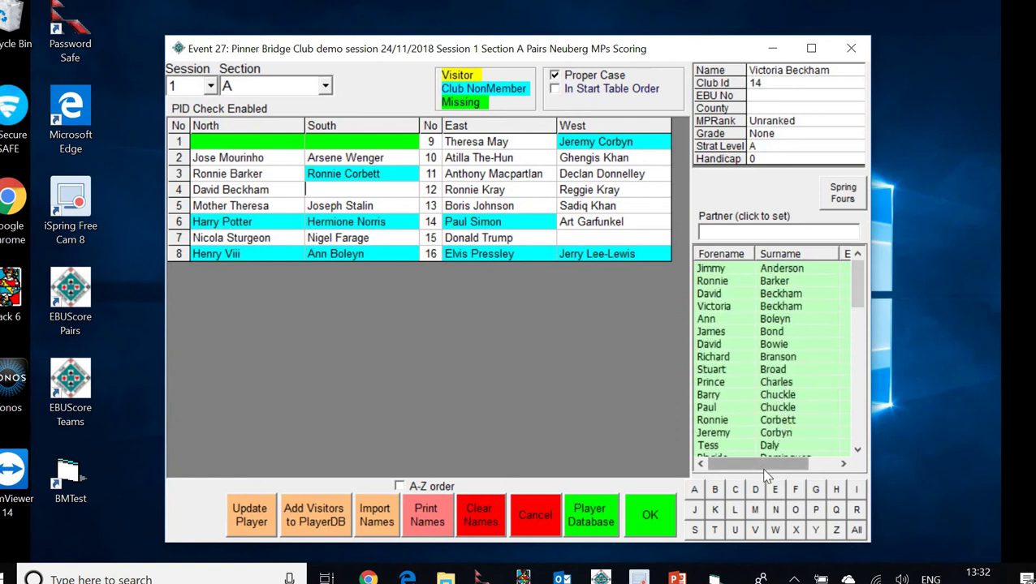
Filter the player list to R surnames and seat the chosen player as table 4 South
left_click(857, 514)
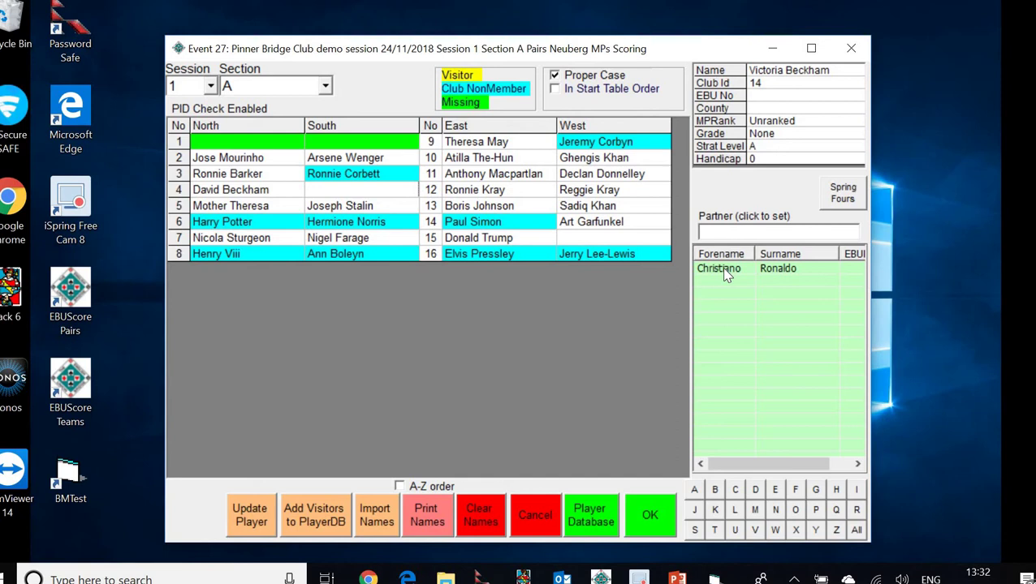
left_click(370, 191)
key("Tab")
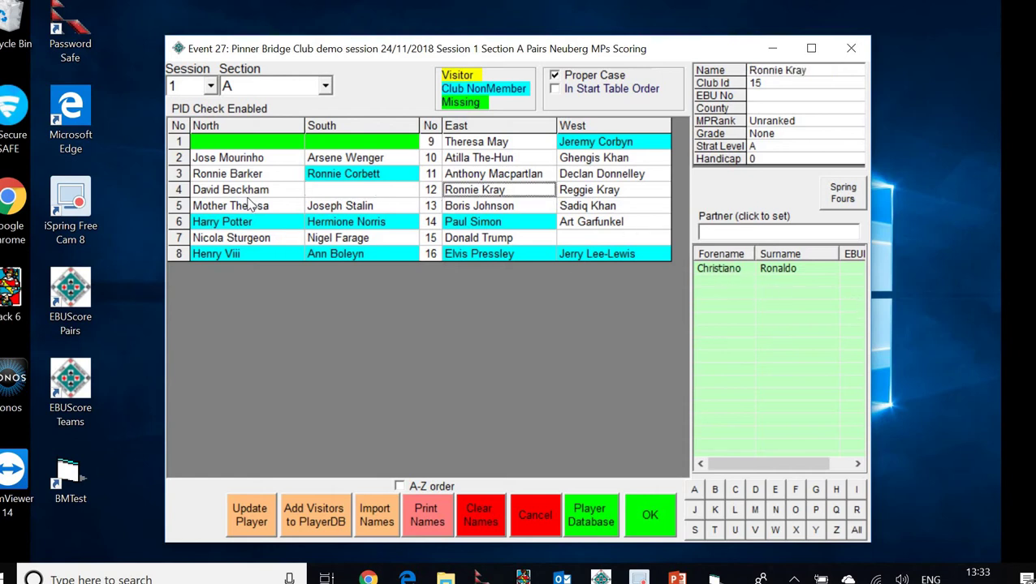
left_click(318, 190)
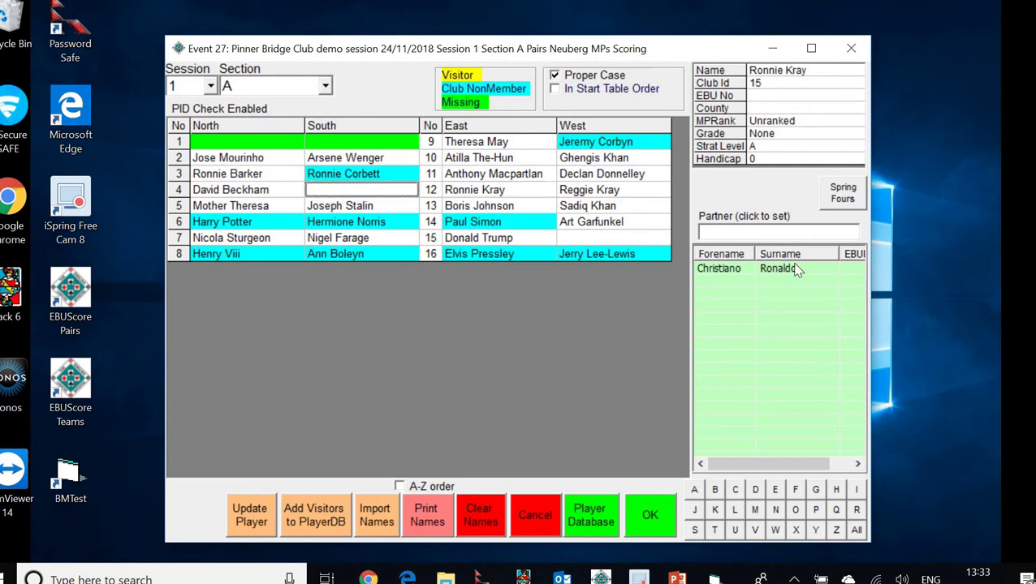
double_click(728, 274)
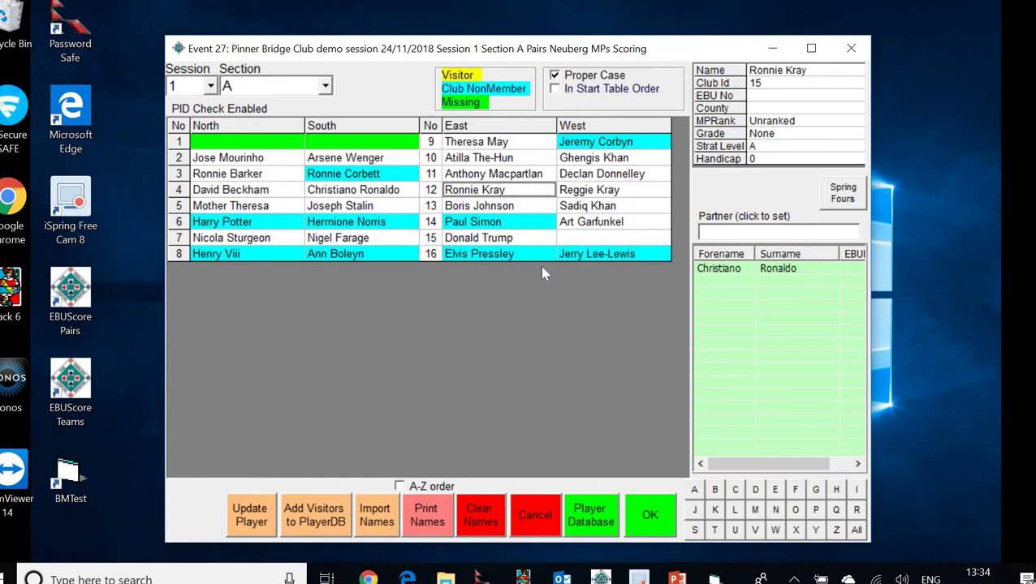
Enter the visitor's full name in the empty West seat of pair 15
left_click(586, 236)
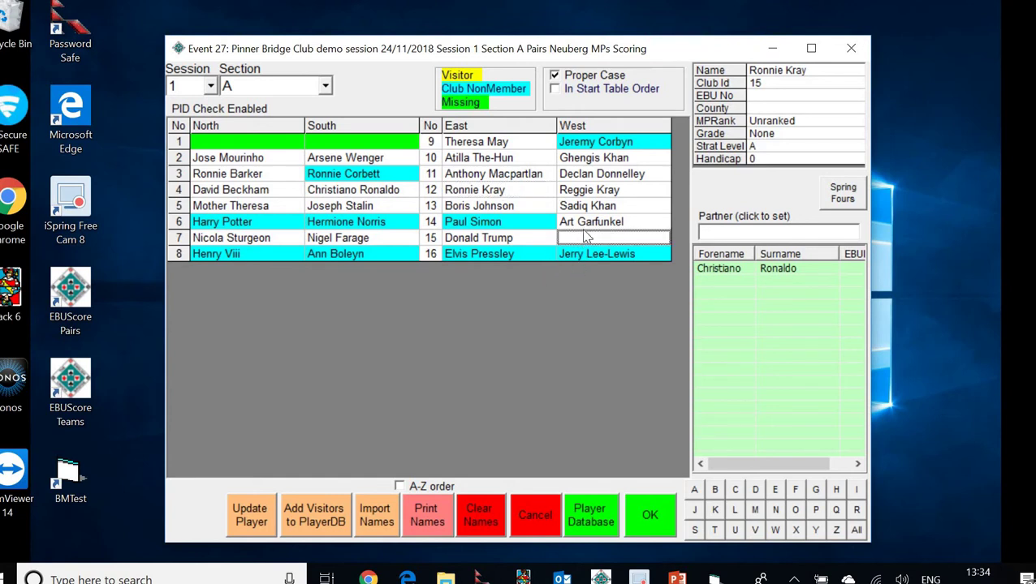
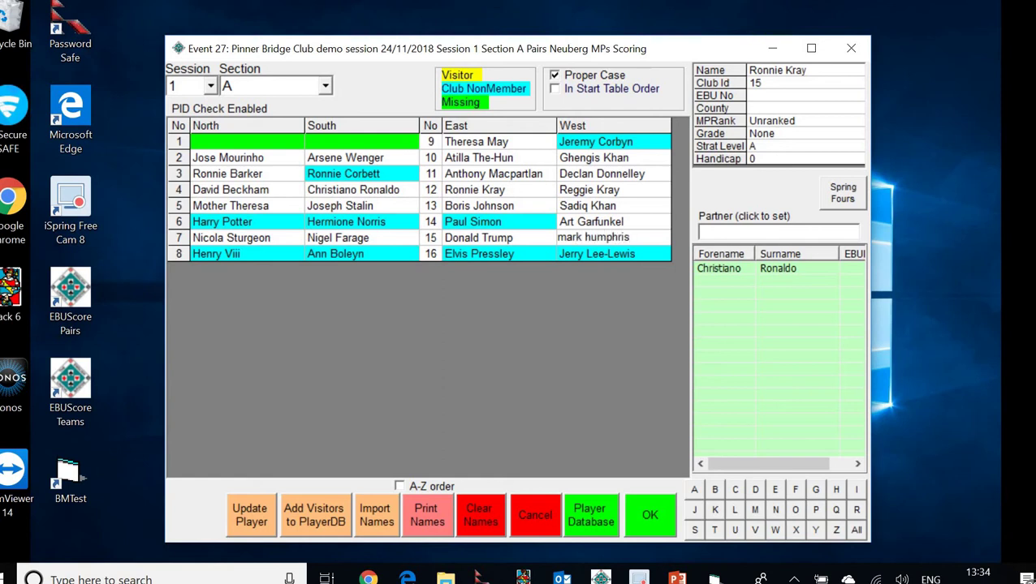
key("Tab")
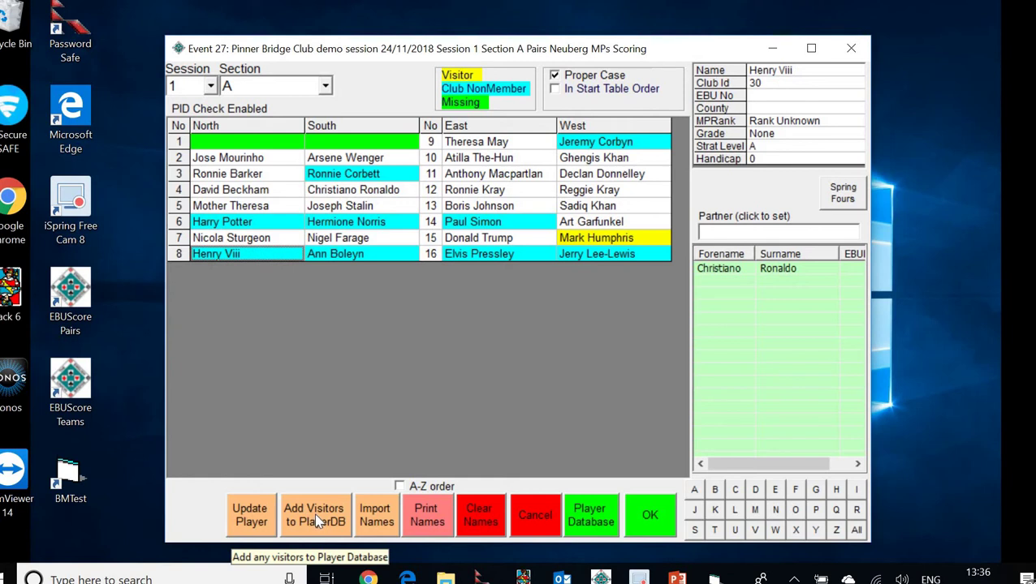
Add the visitor to the player database, saving their matched EBU membership details
left_click(318, 521)
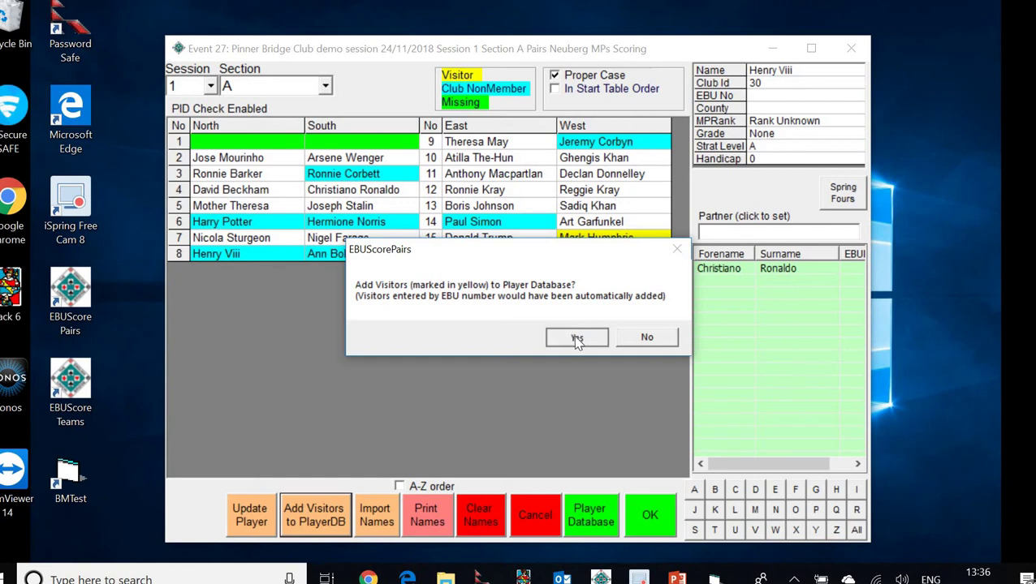
left_click(575, 340)
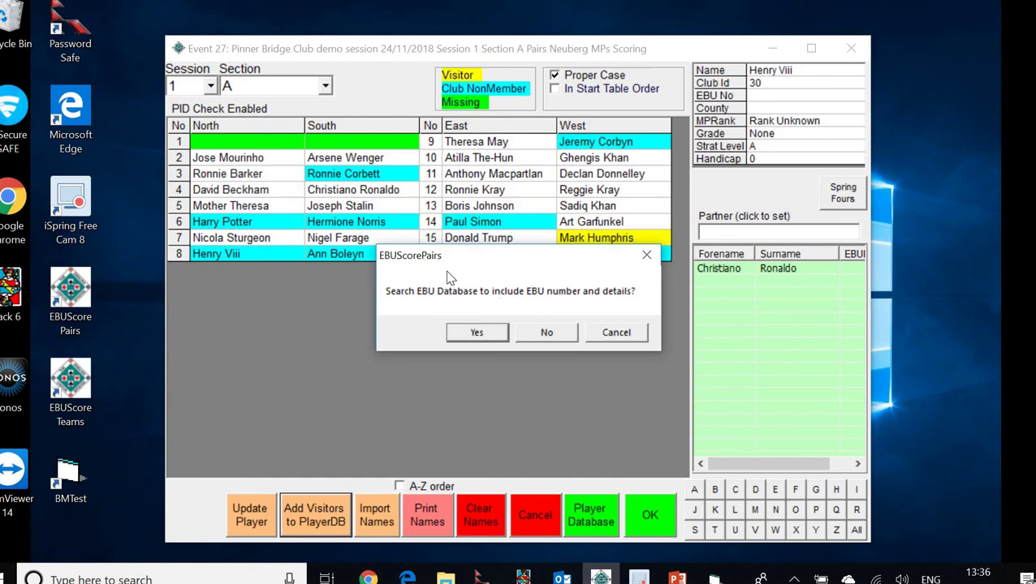
left_click(476, 334)
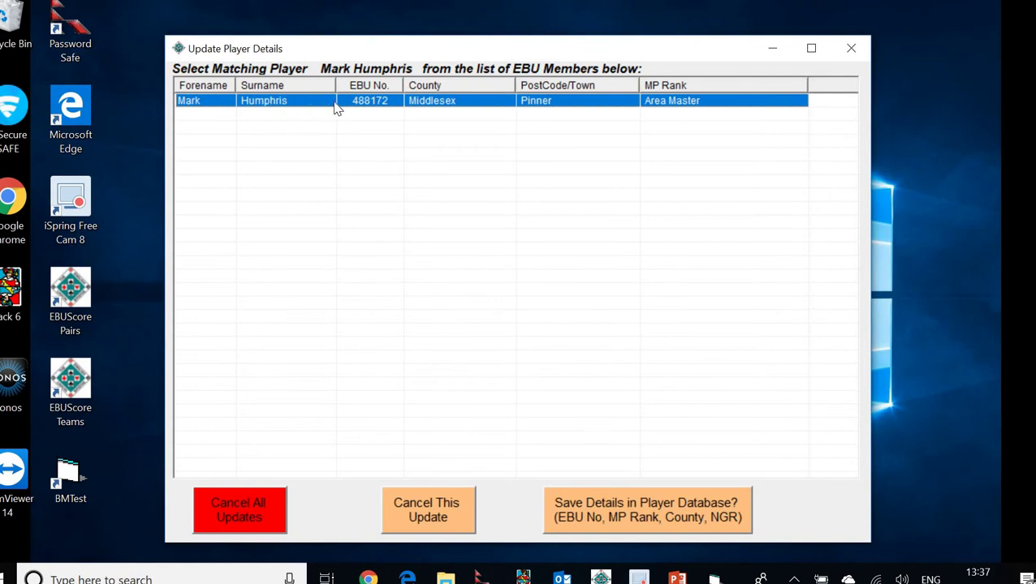
left_click(613, 511)
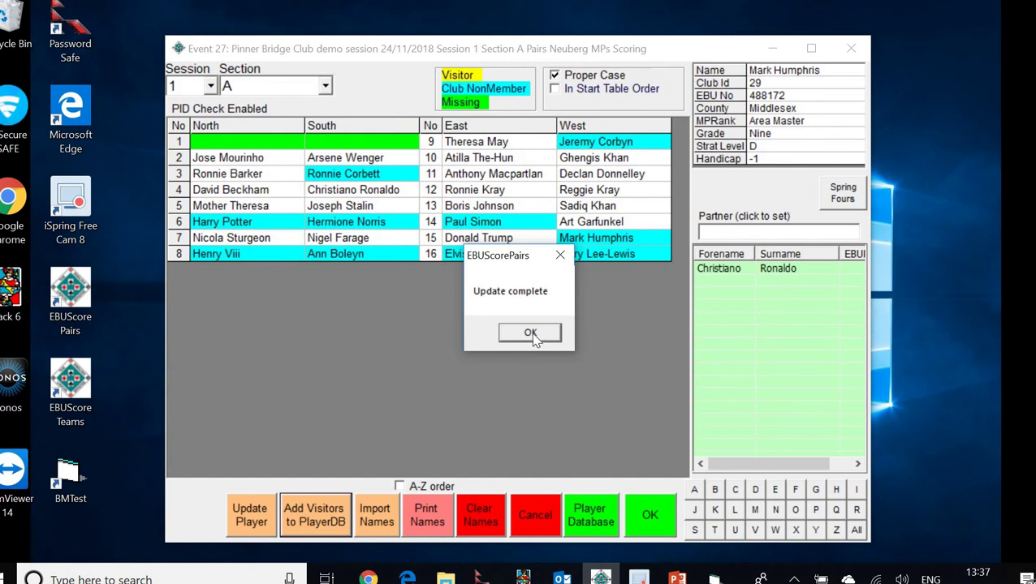
Save the updated player names to the event menu, then bring up the PowerPoint checklist
left_click(531, 334)
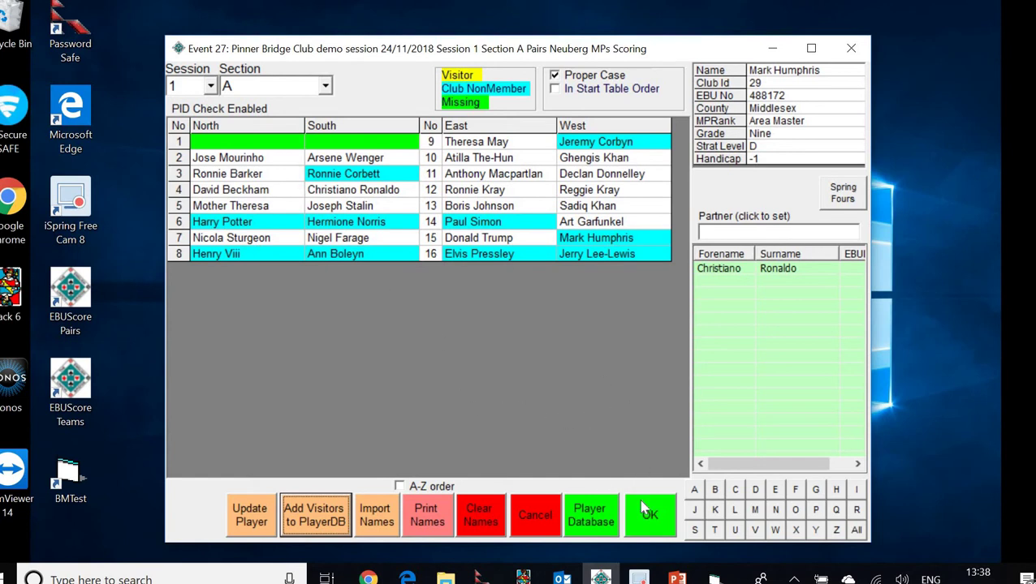
left_click(649, 520)
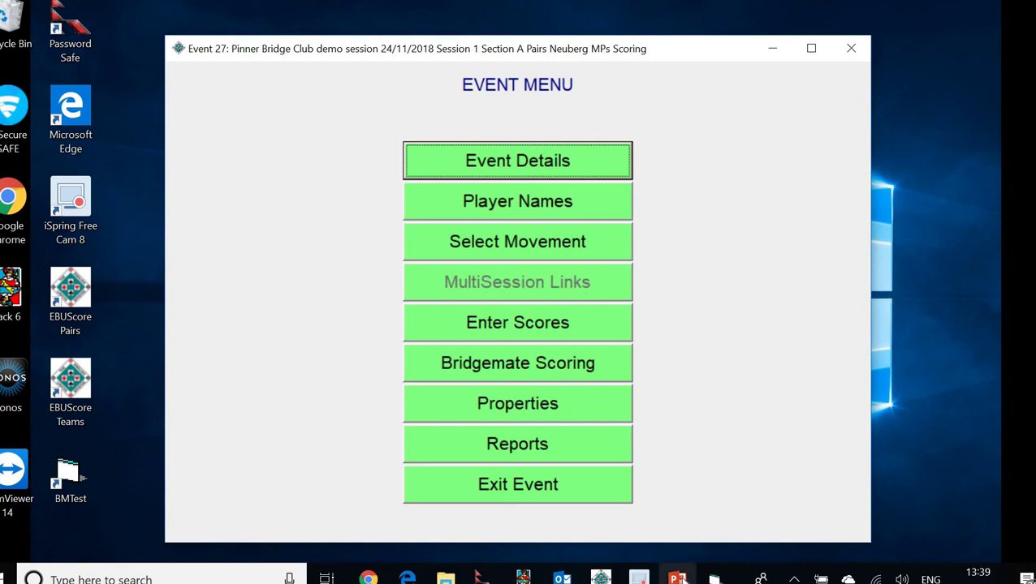
mouse_move(677, 578)
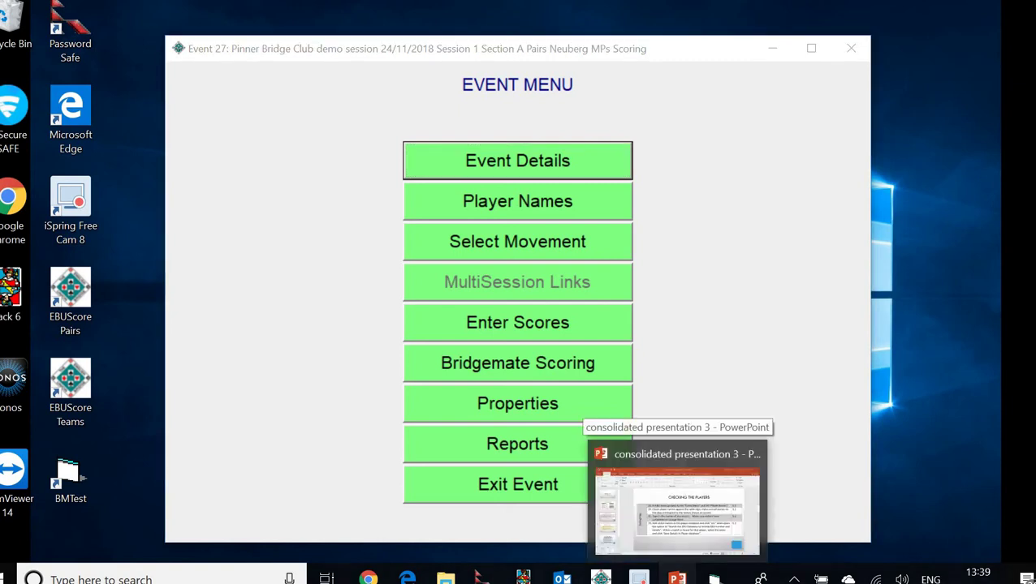
left_click(697, 445)
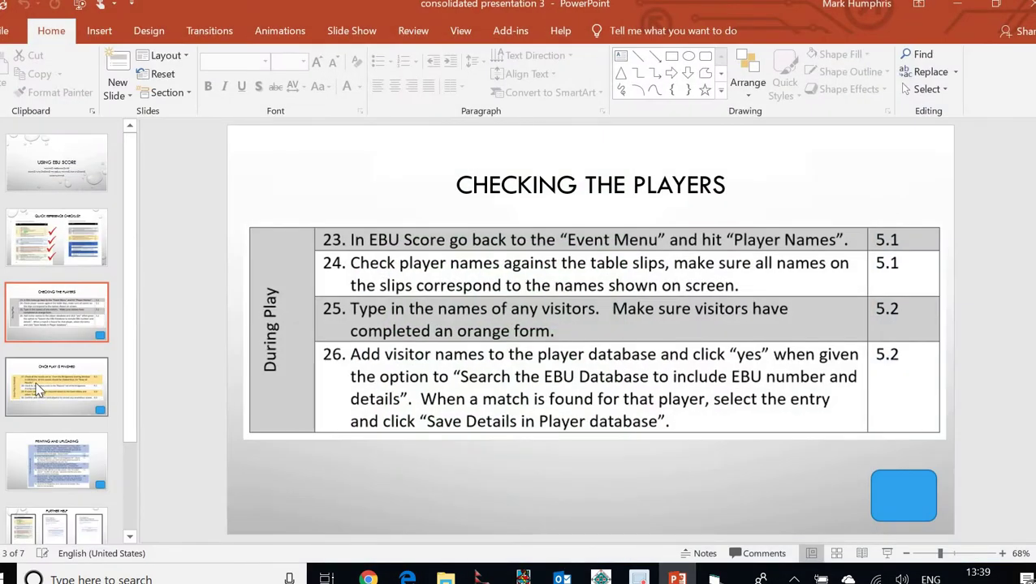
Review the 'Once Play is Finished' slide, then minimise PowerPoint to return to EBUScore
left_click(37, 386)
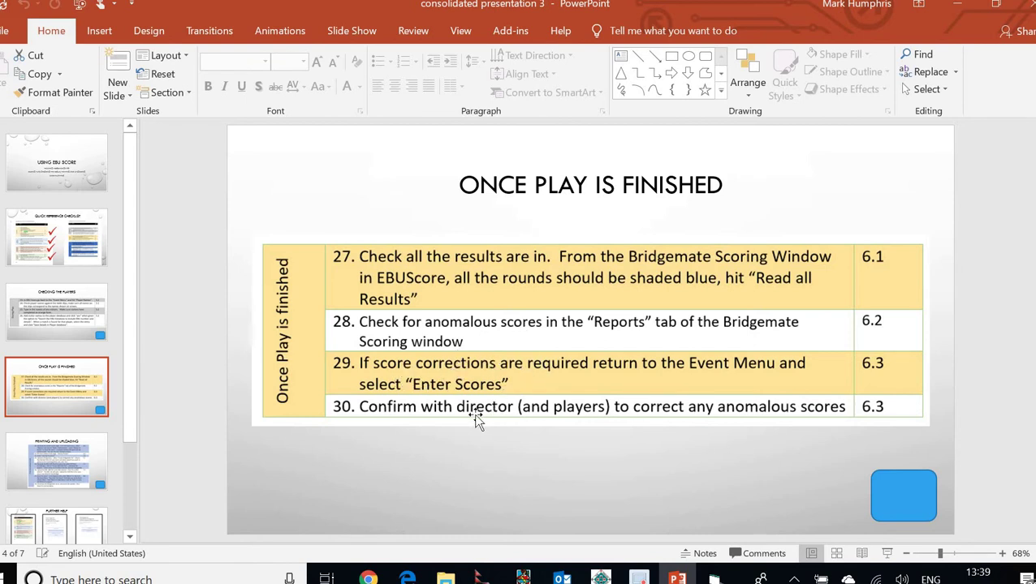
left_click(957, 14)
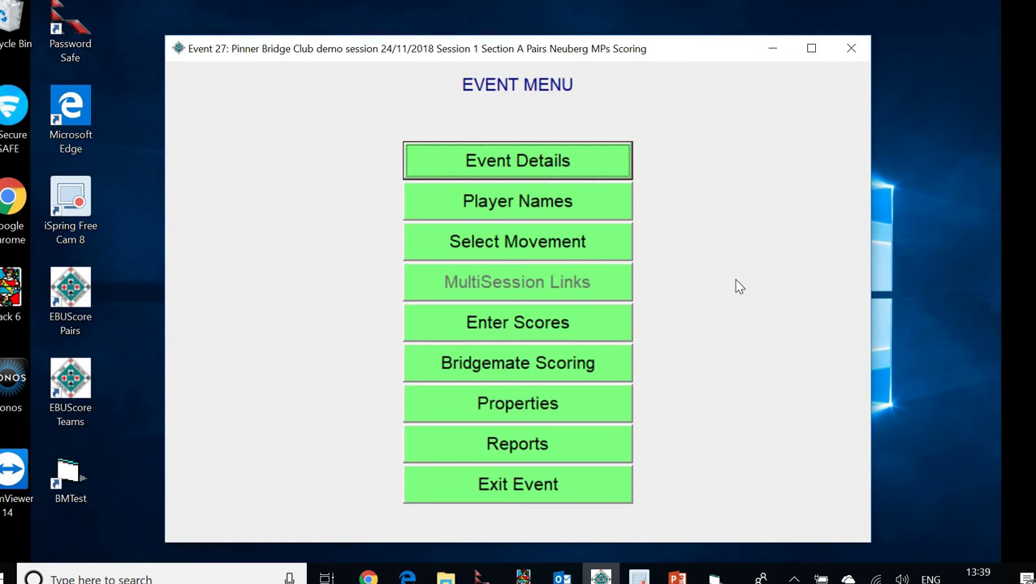
Open Bridgemate Scoring and request Read All Results from the database
left_click(532, 369)
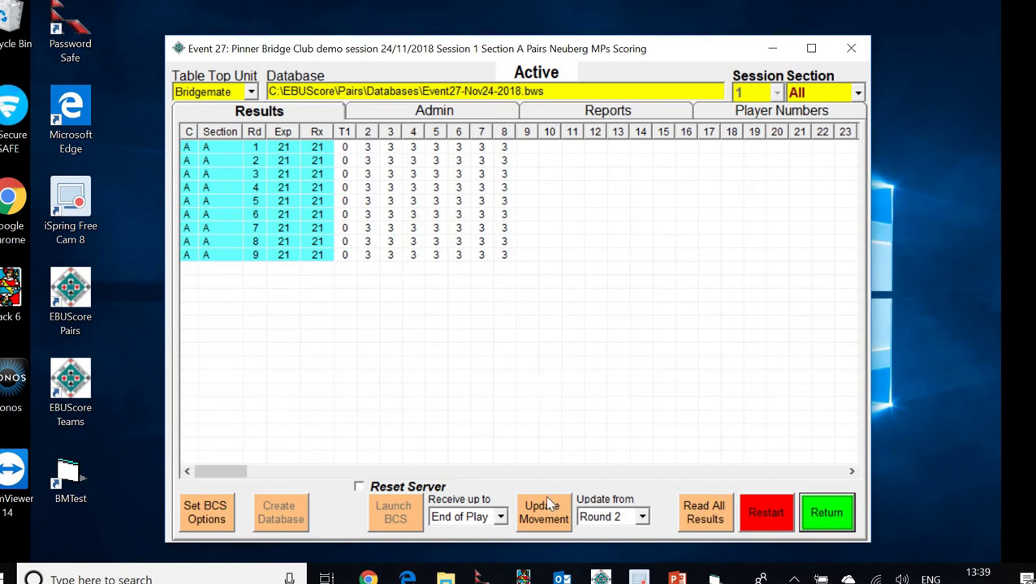
left_click(703, 513)
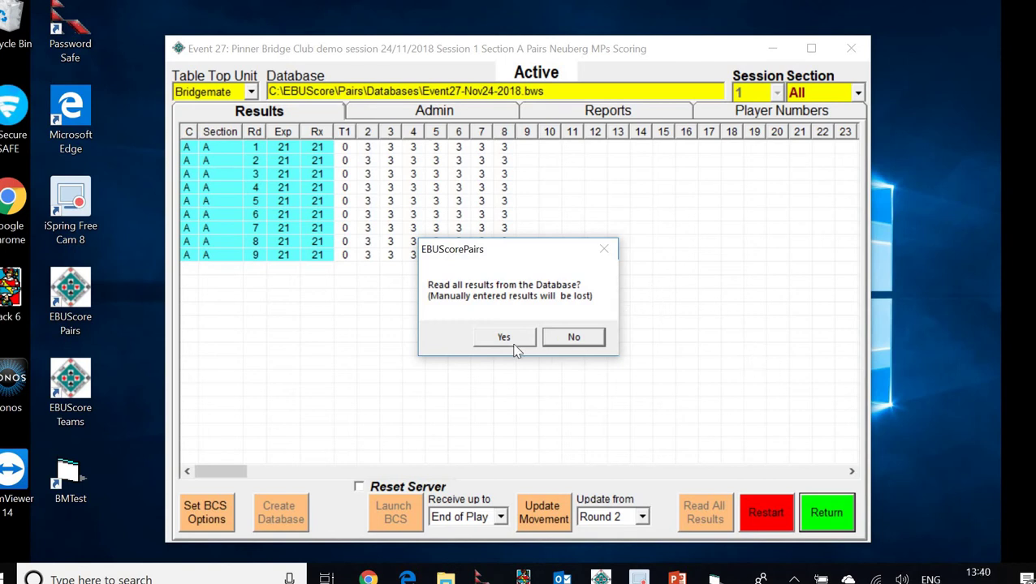
Confirm reading all results, bringing every round to 30 of 30, then view the Reports tab
left_click(501, 343)
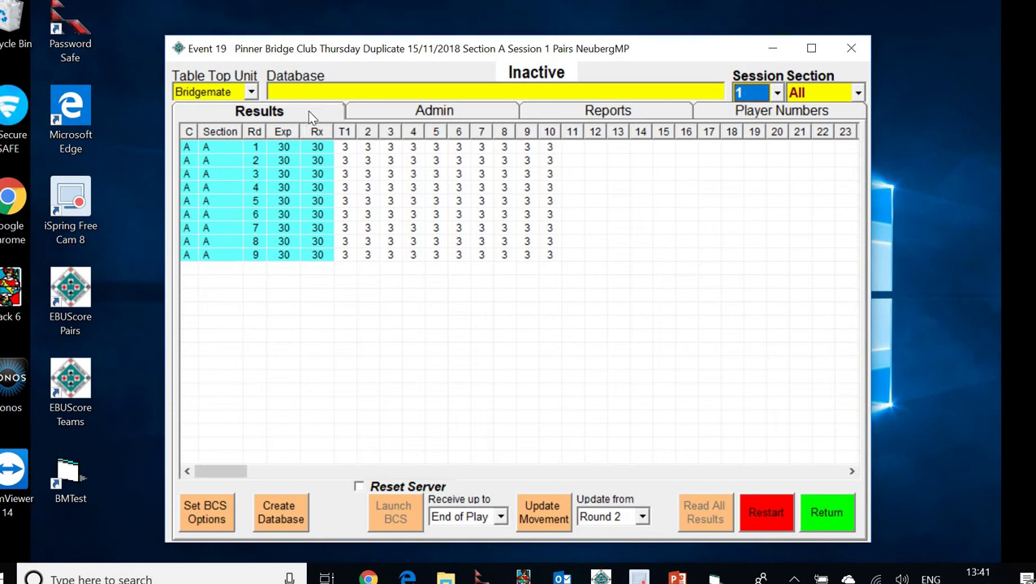
left_click(615, 116)
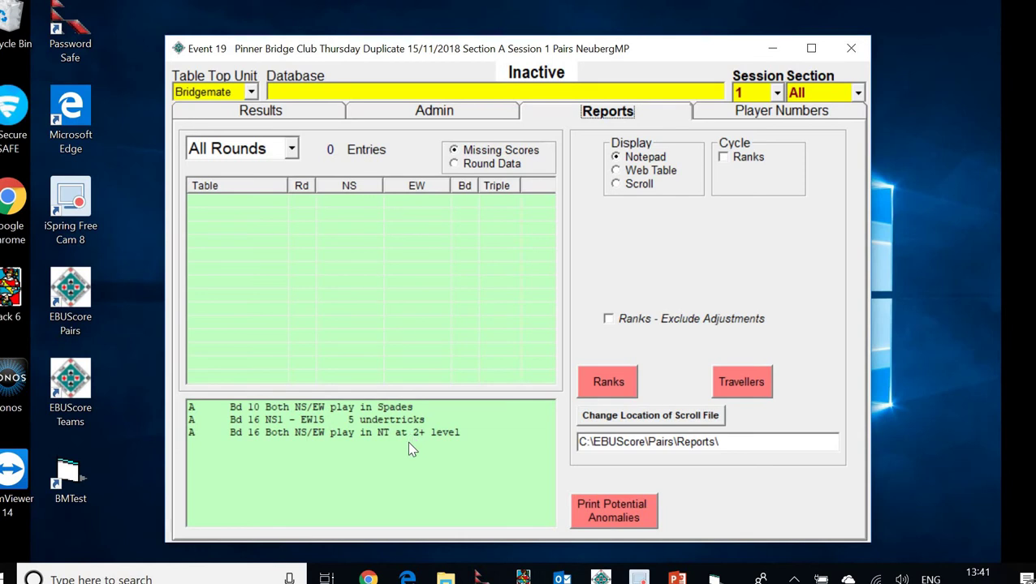
Print the potential anomalies for boards 10 and 16 to Notepad, then return to the results grid
left_click(613, 511)
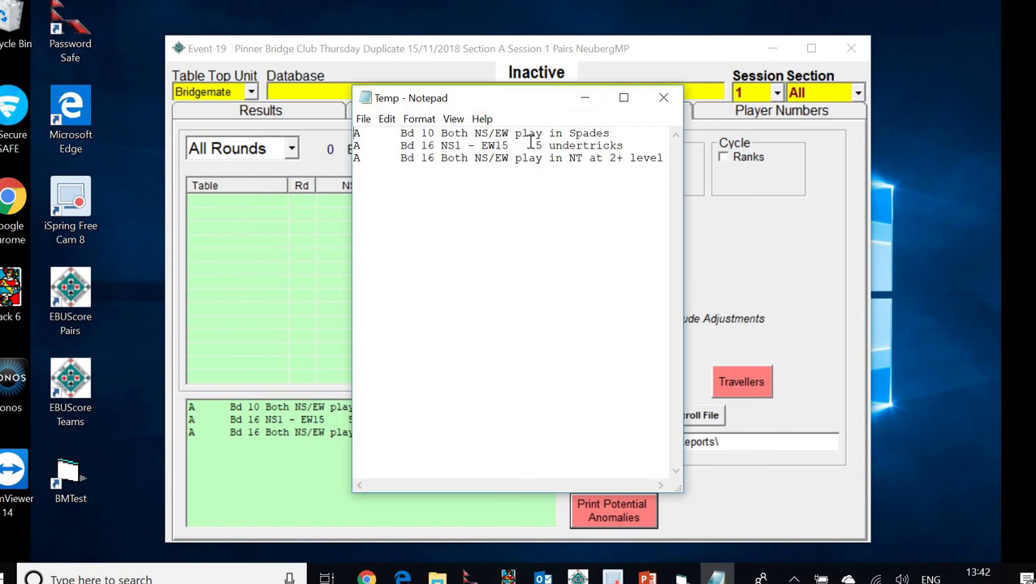
left_click(588, 99)
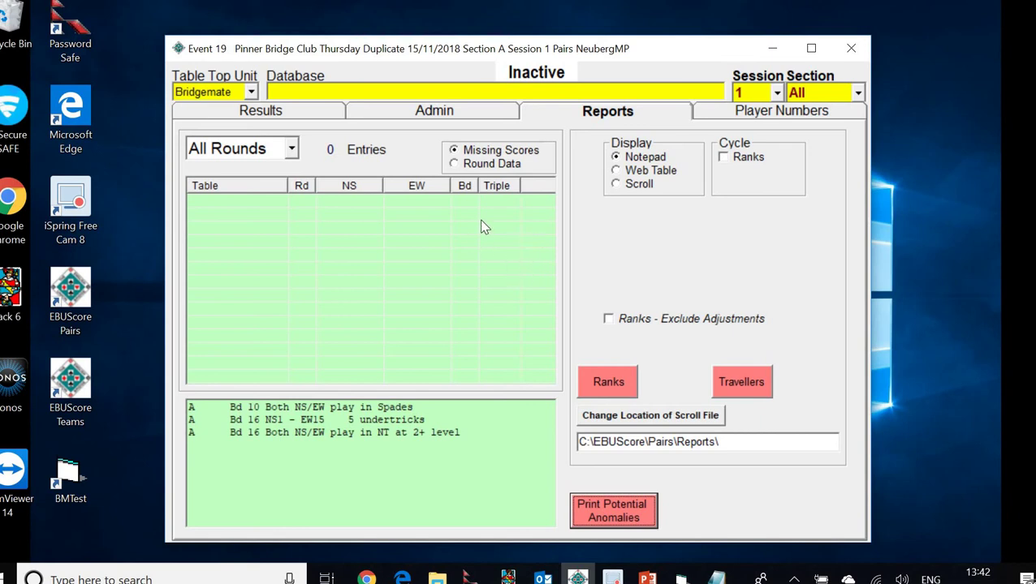
left_click(296, 116)
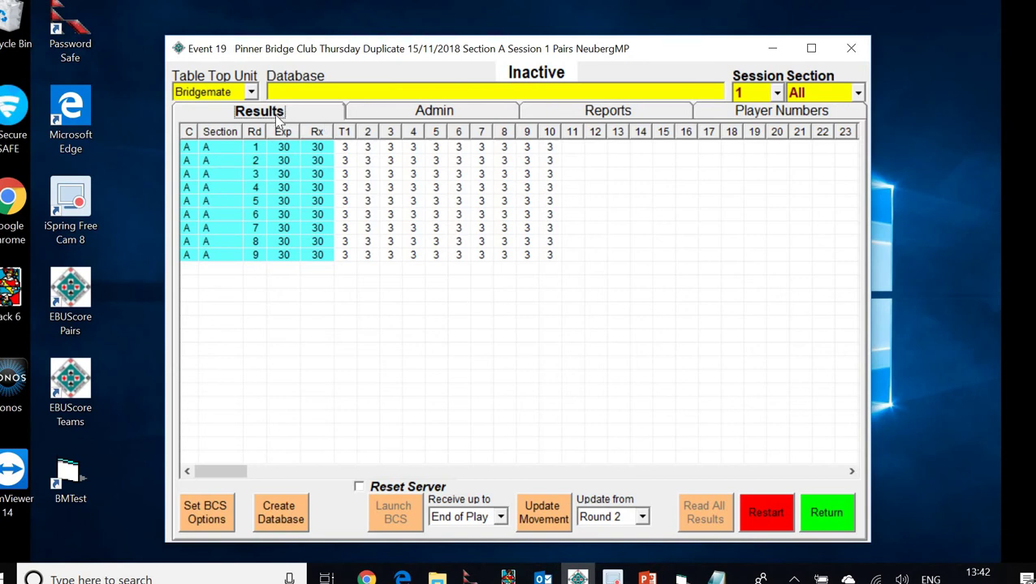
Go to the Event Menu, open Thursday Duplicate score entry at board 1, and reopen the anomaly notes
left_click(824, 511)
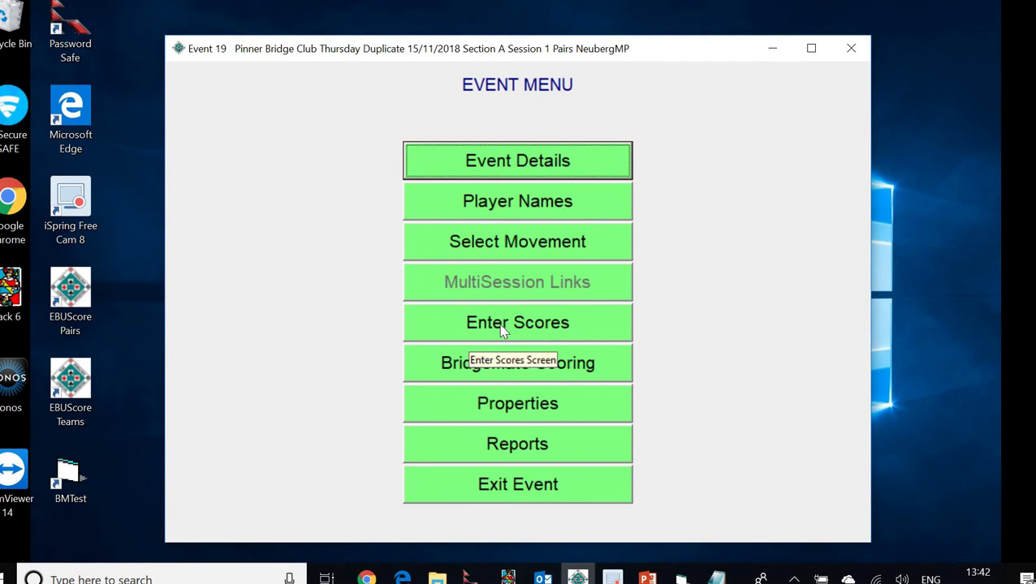
left_click(502, 327)
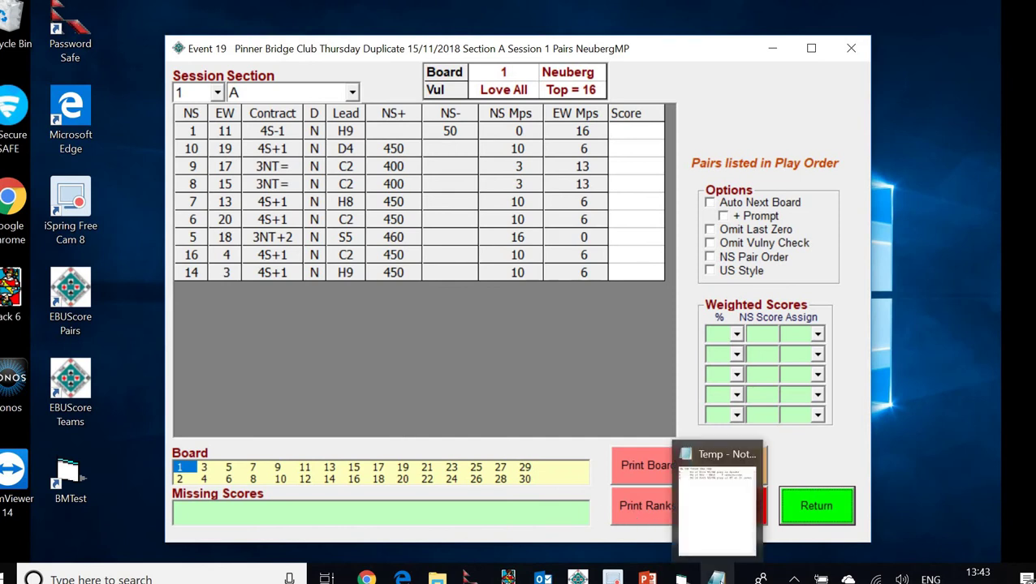
left_click(716, 576)
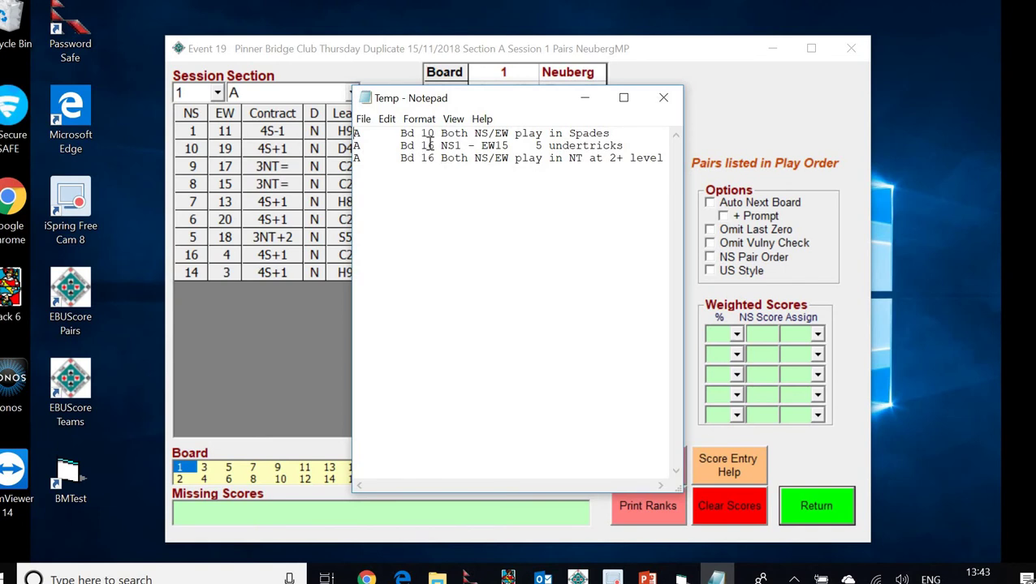
Show board 16's results, including NS1 v EW15's 3NT-5, with the anomaly notes moved beside the table
left_click(585, 99)
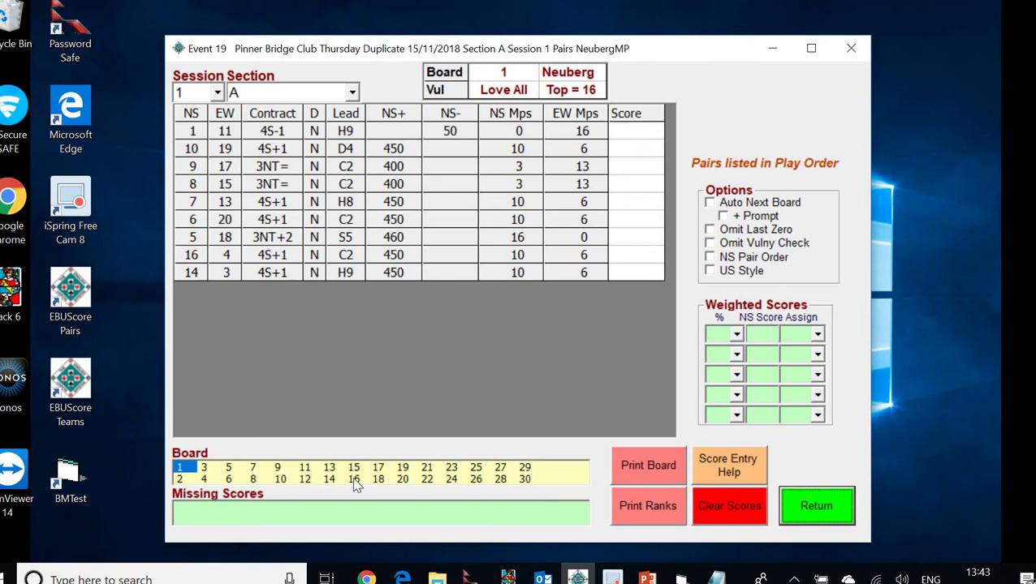
left_click(354, 479)
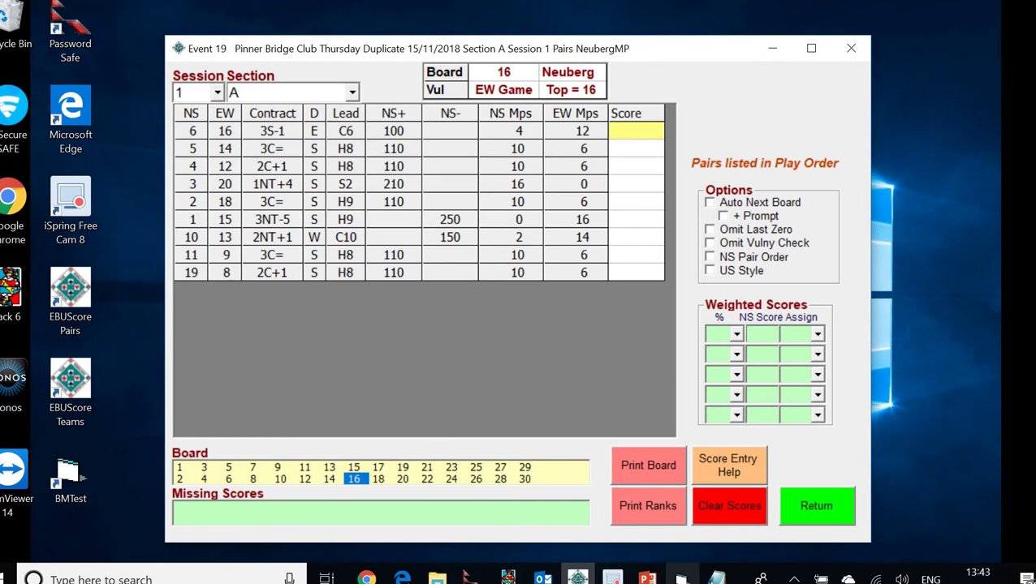
left_click(716, 575)
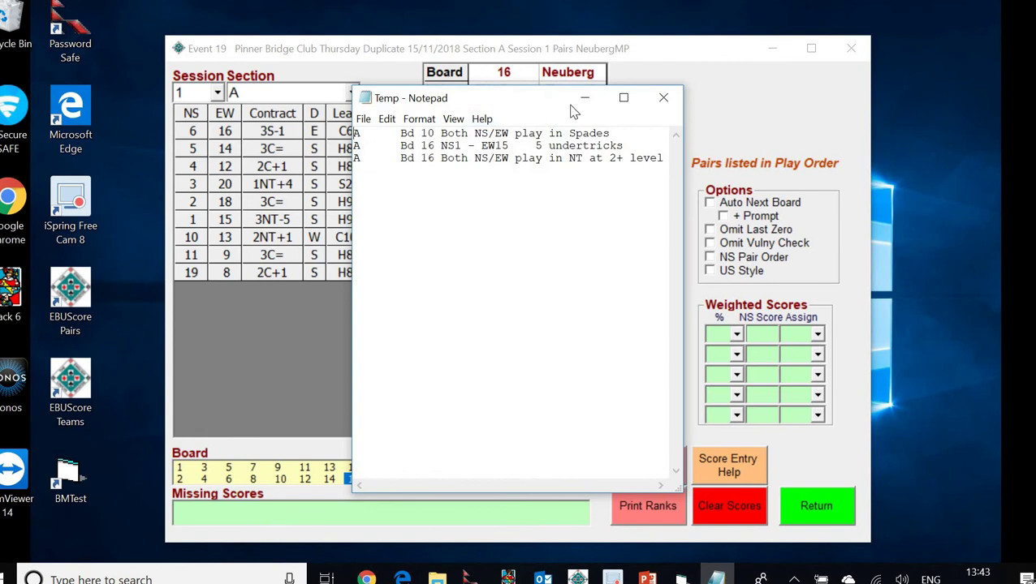
left_click_drag(546, 97, 700, 107)
Close the anomaly notes and show board 11's traveller, where NS1 v EW18 played 5D-2 by East
left_click_drag(801, 118, 974, 95)
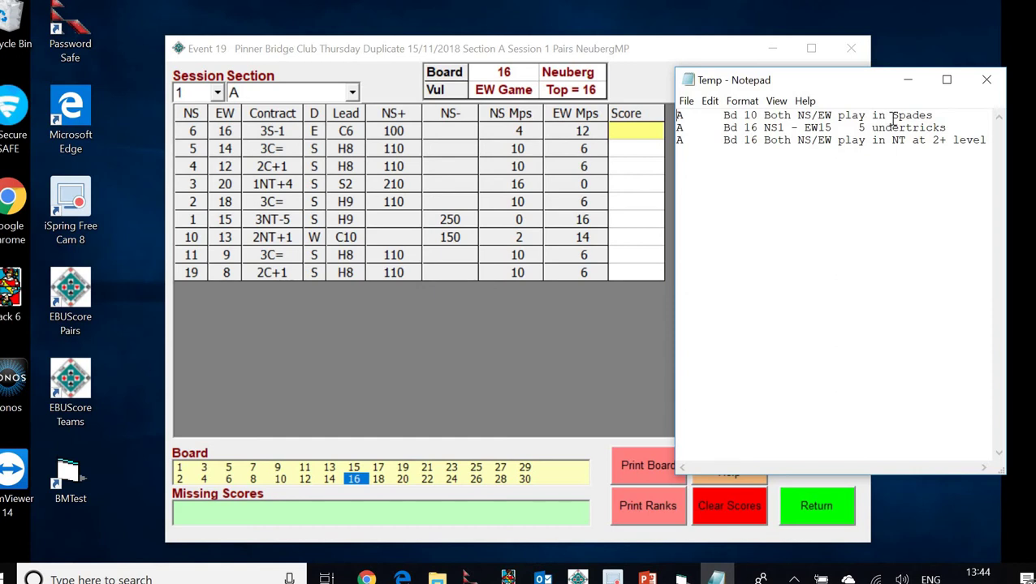
left_click(990, 81)
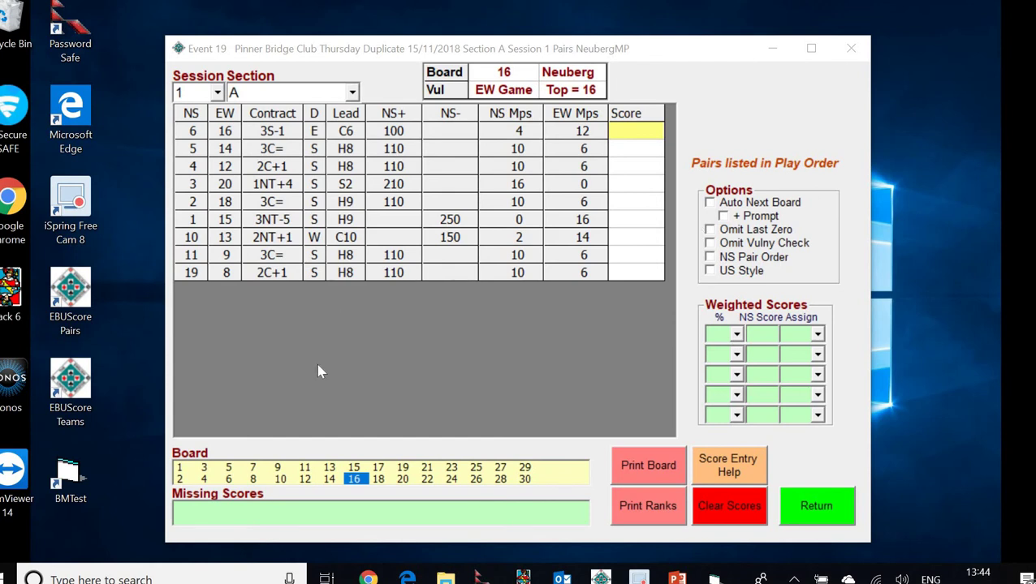
left_click(305, 474)
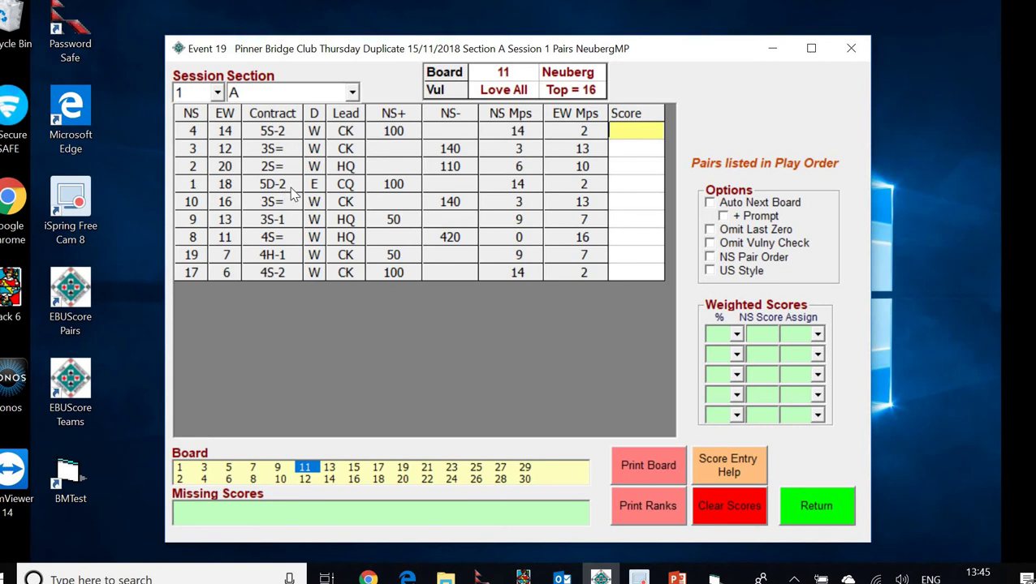
left_click(624, 186)
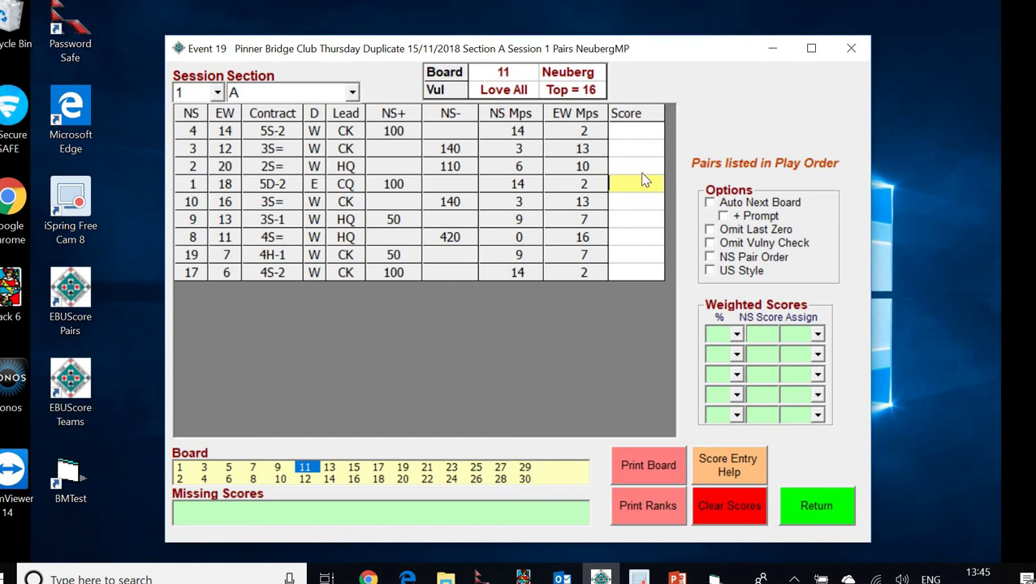
left_click(728, 469)
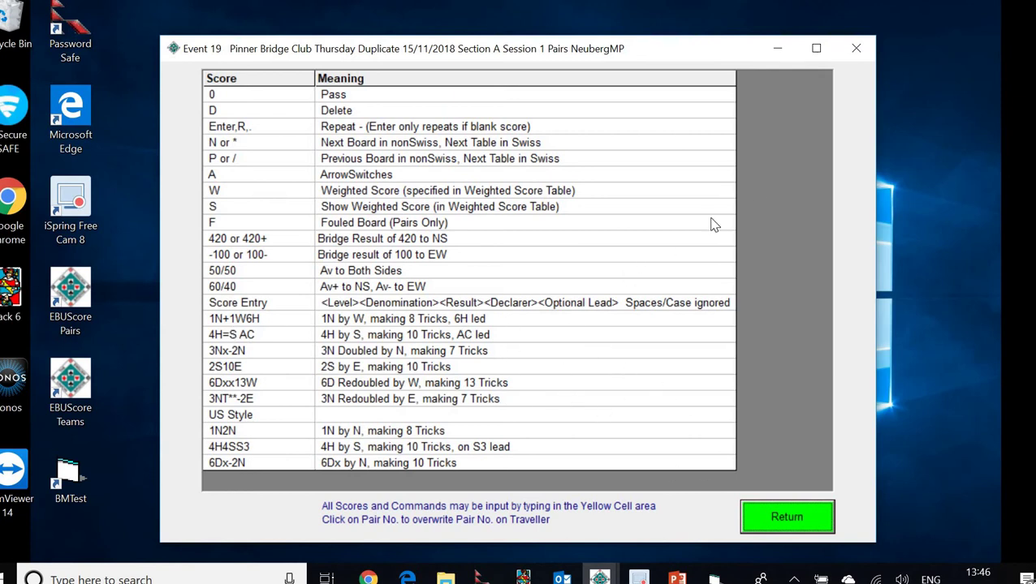
left_click(789, 524)
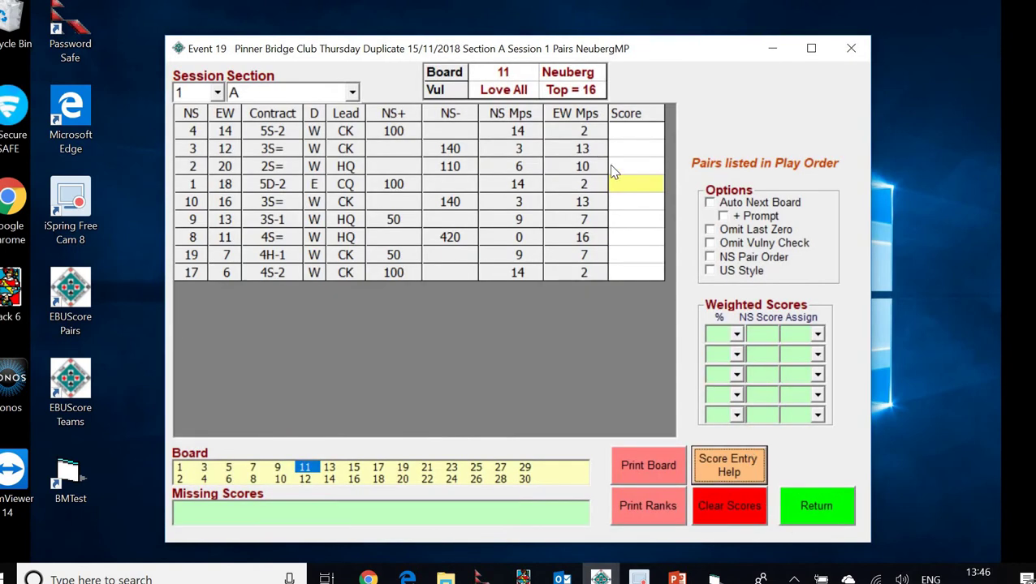
Correct board 11's 1/18 result to 5Dx-2 by East (5dx-2e), then show board 17
left_click(631, 183)
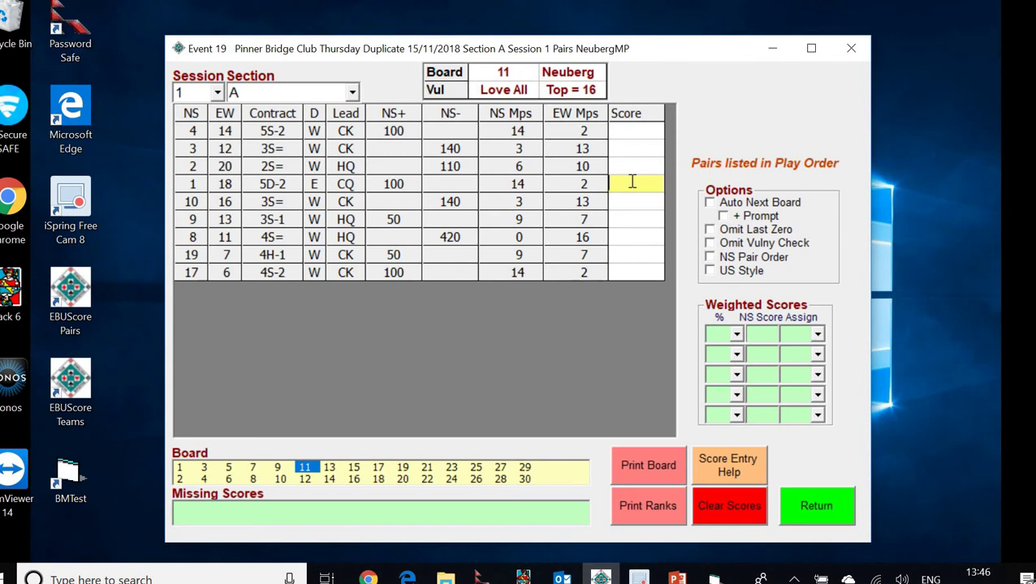
type("5d")
type("x")
type("-2")
type("e")
key("Return")
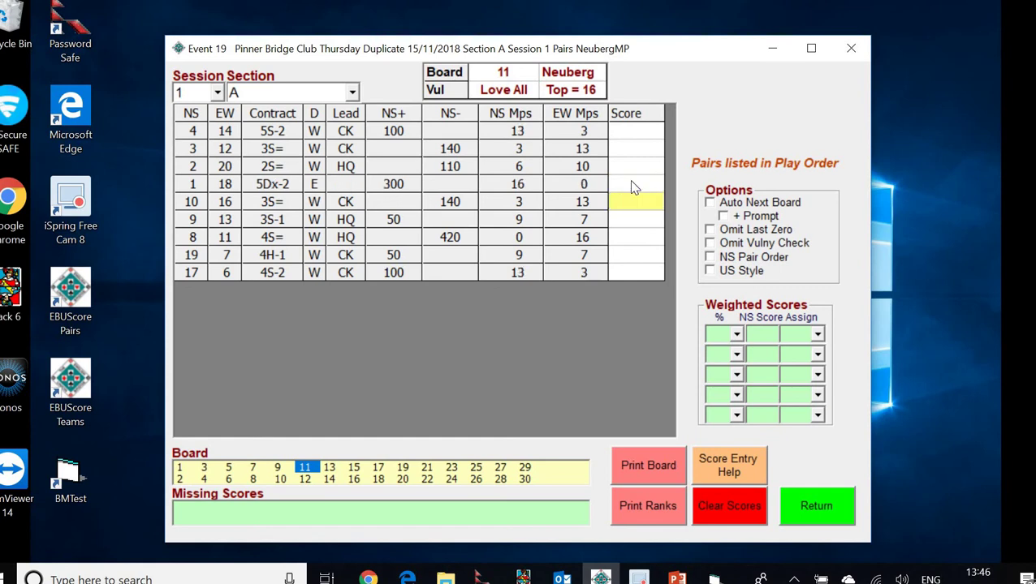
left_click(634, 185)
left_click(379, 468)
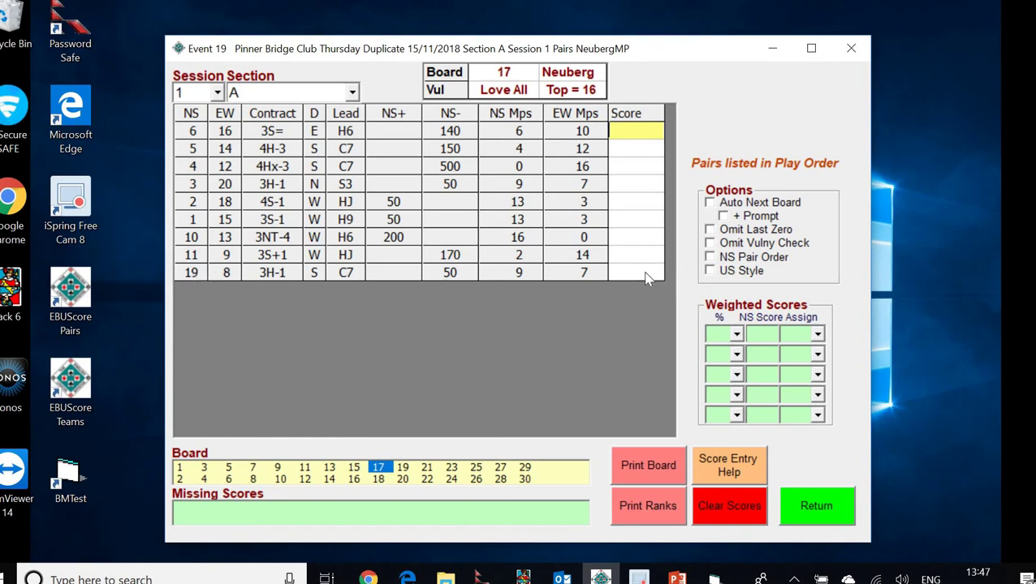
Arrow-switch board 17's 19/8 result so pair 8 sits North-South, then show board 23
left_click(636, 276)
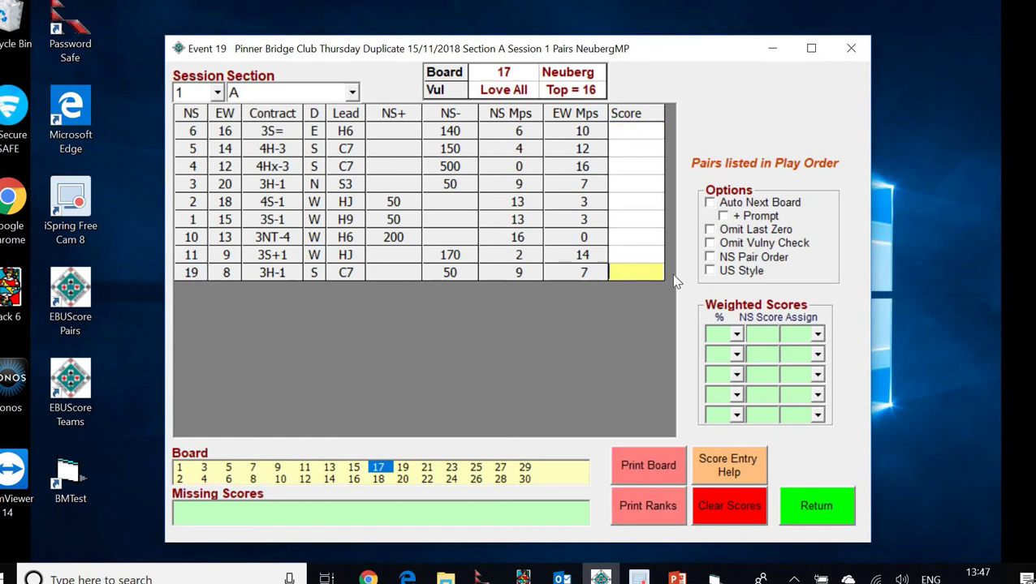
type("A")
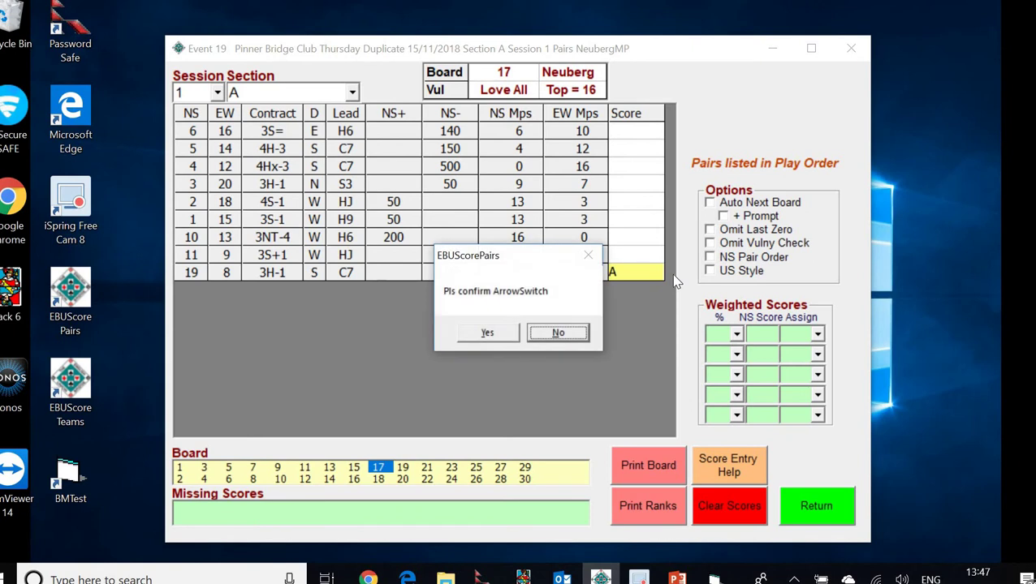
left_click(495, 332)
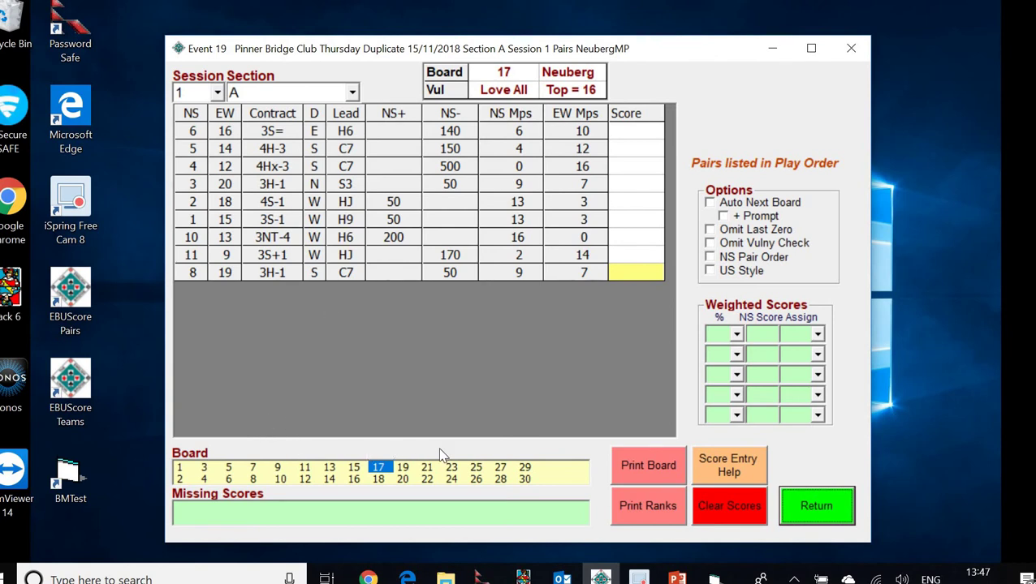
left_click(451, 468)
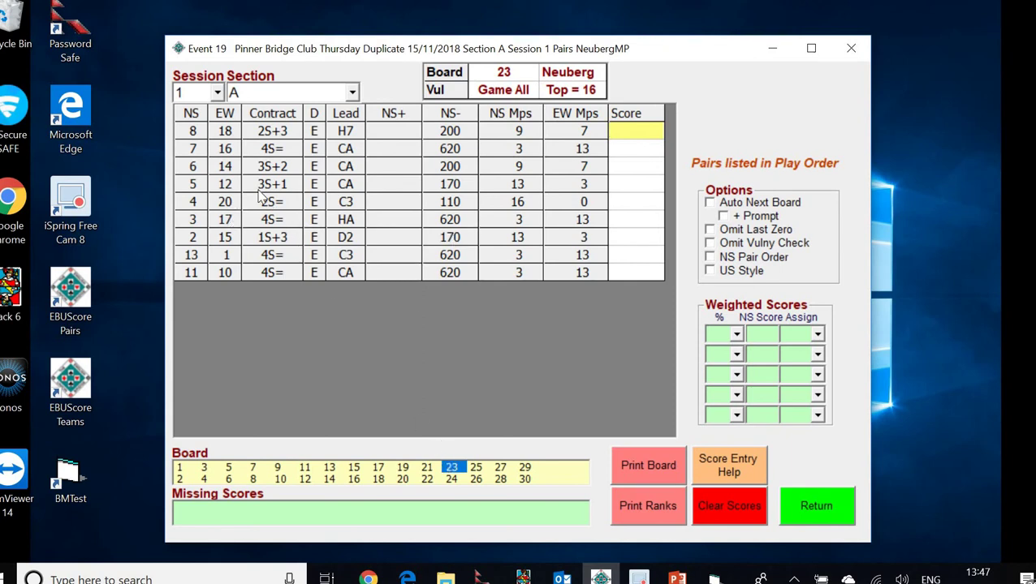
Score board 23's 5/12 result as a 40/60 average, giving 6.4 NS and 9.6 EW matchpoints
left_click(626, 184)
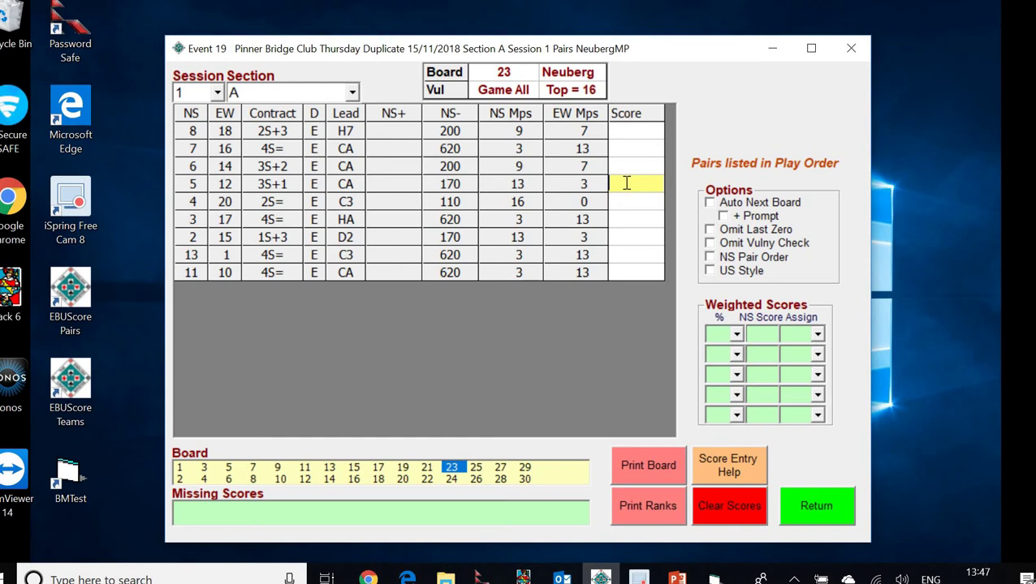
type("50/50")
key("Return")
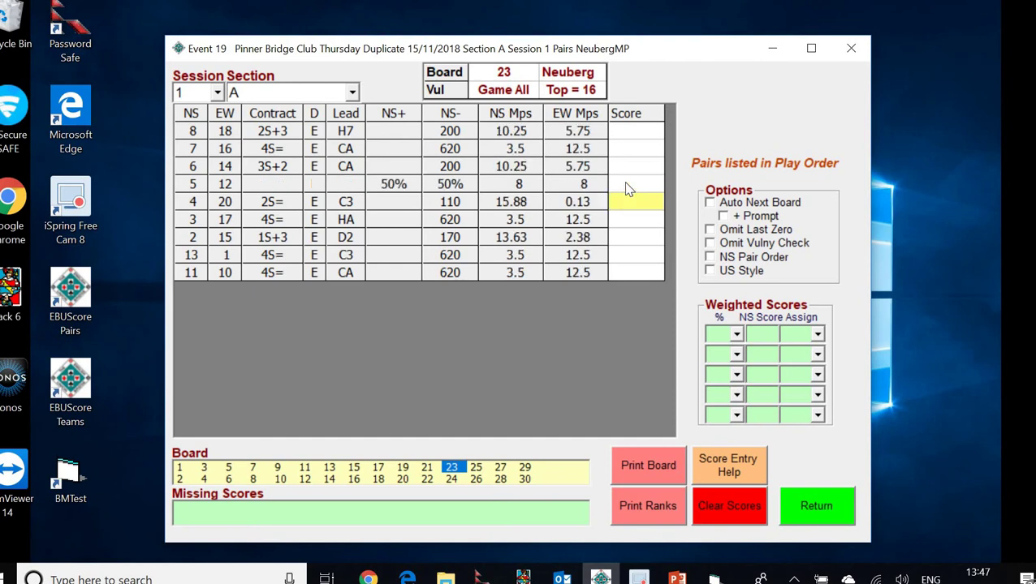
left_click(626, 183)
type("60/40")
key("Return")
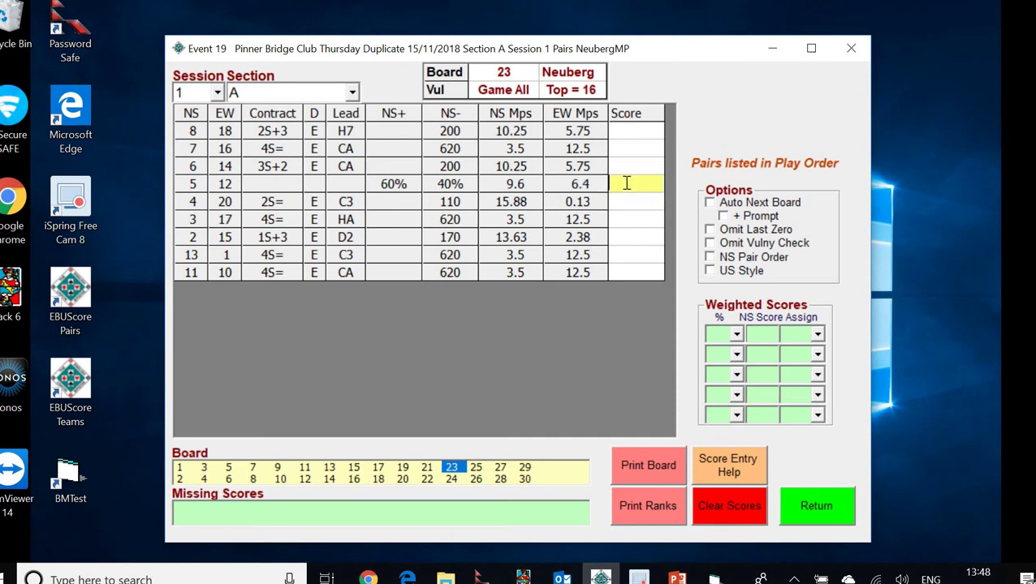
type("40/60")
key("Return")
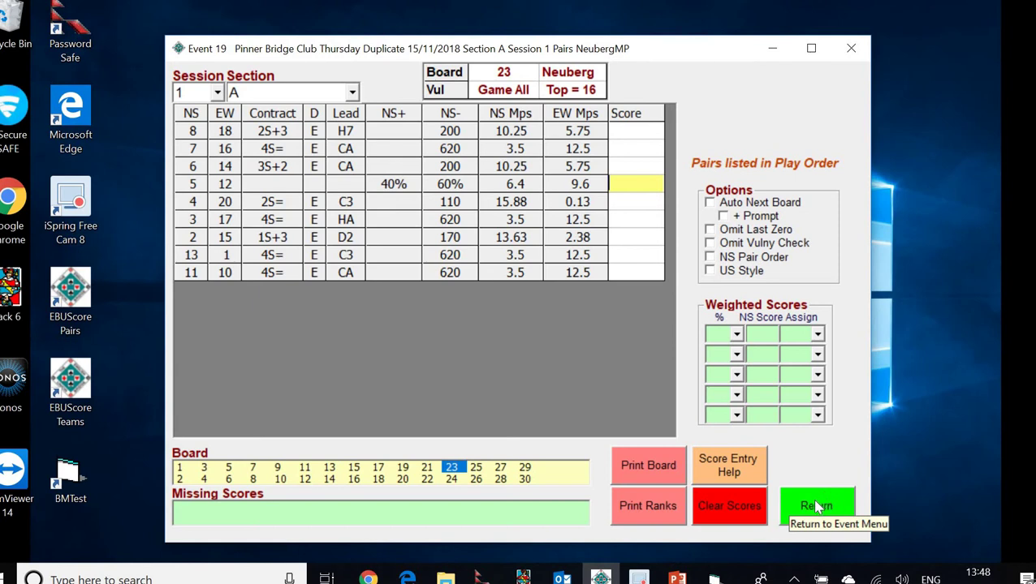
Return to the Event Menu and show the Printing and Uploading slide in PowerPoint
left_click(815, 501)
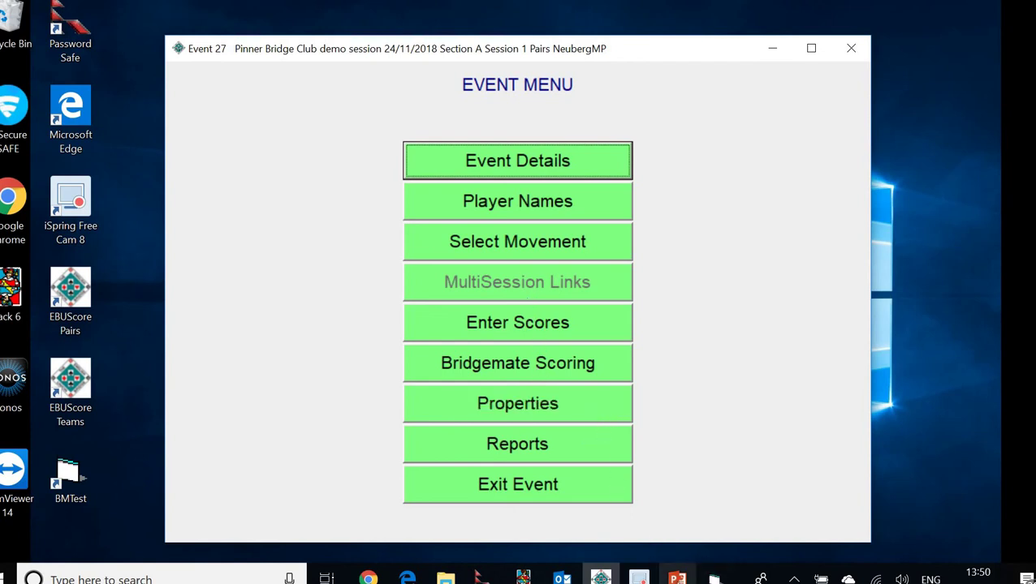
left_click(653, 496)
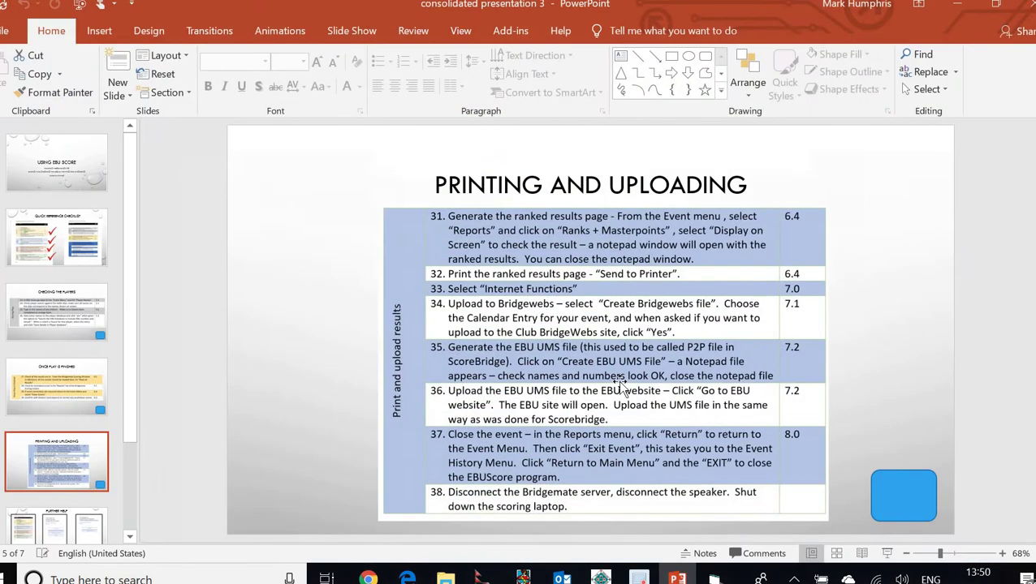
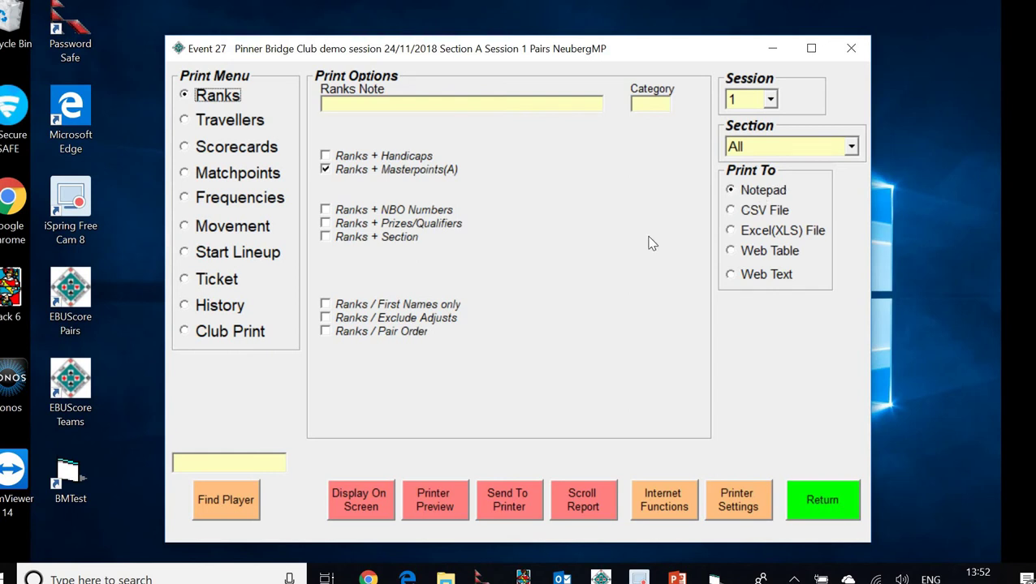
left_click(360, 501)
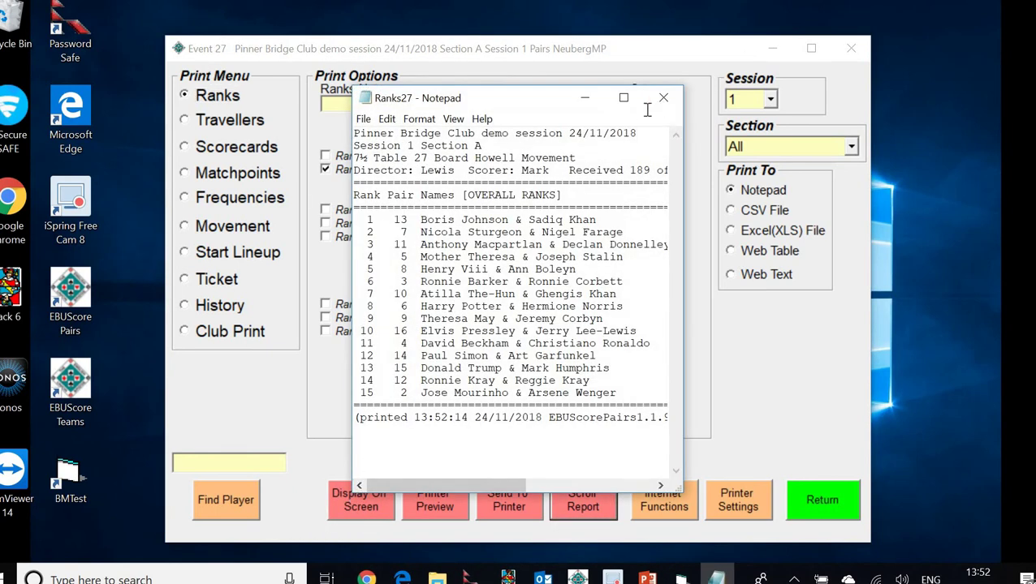
left_click(624, 98)
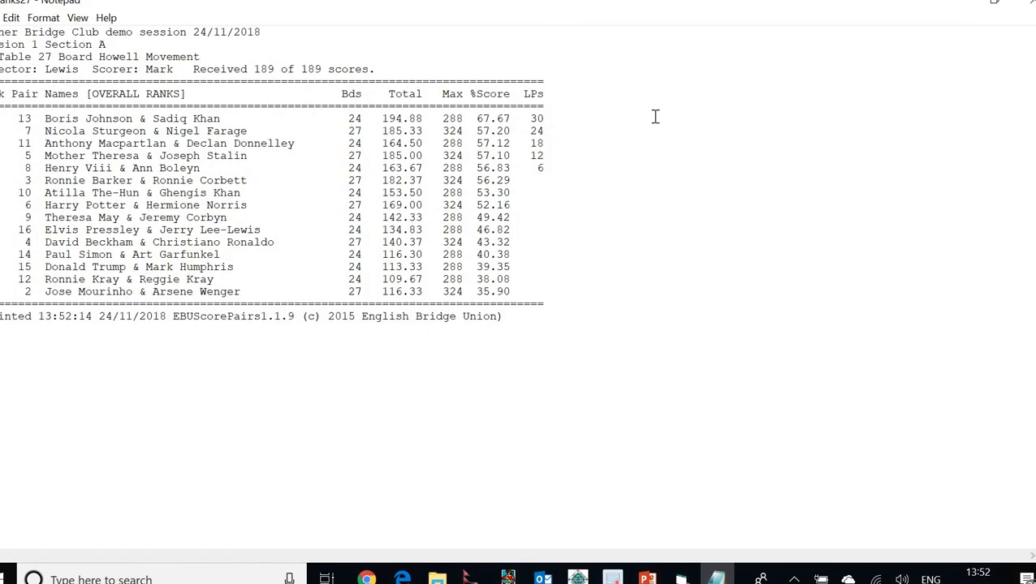
left_click(992, 4)
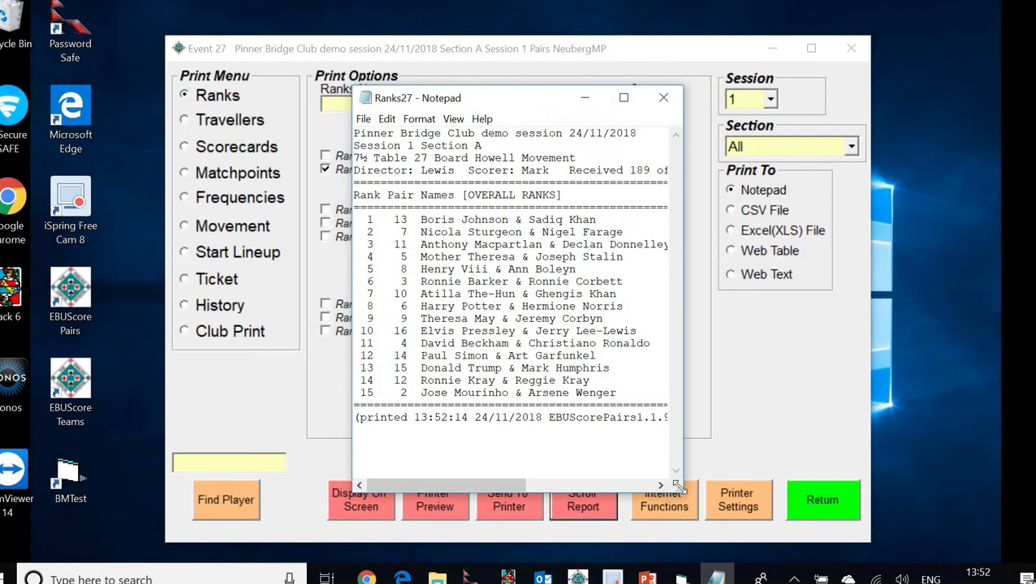
left_click_drag(686, 485, 966, 495)
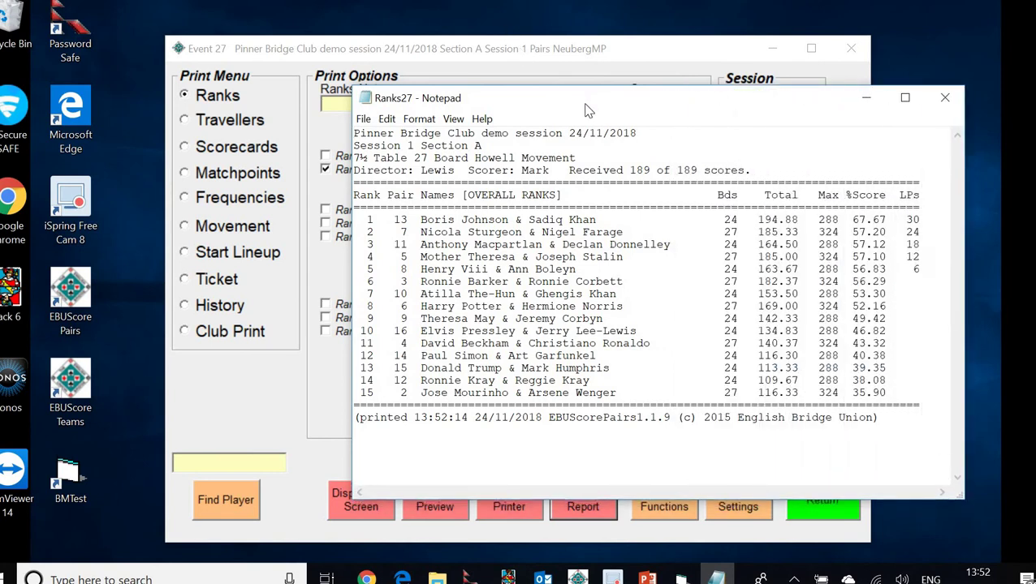
left_click_drag(536, 98, 384, 74)
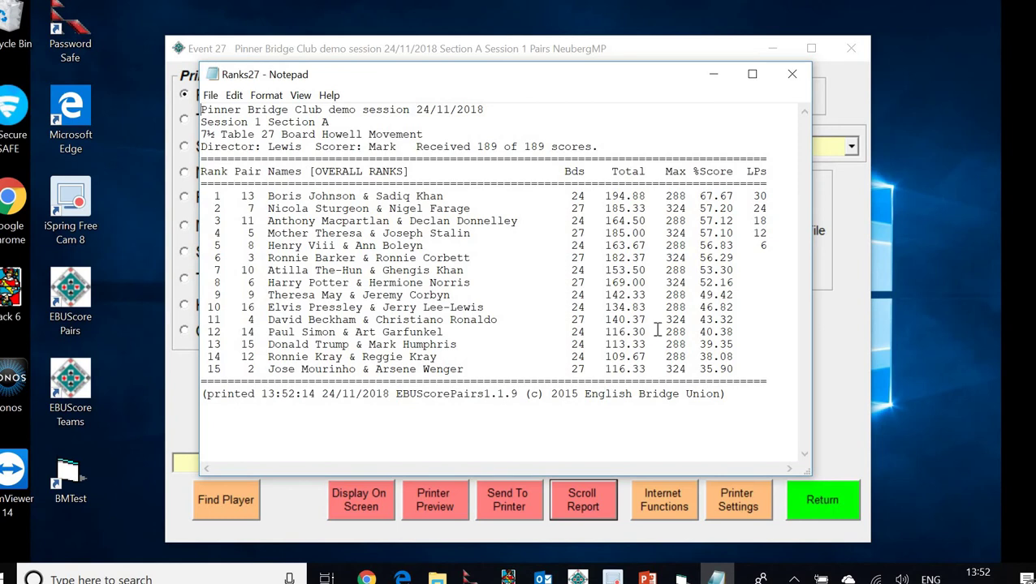
left_click(793, 75)
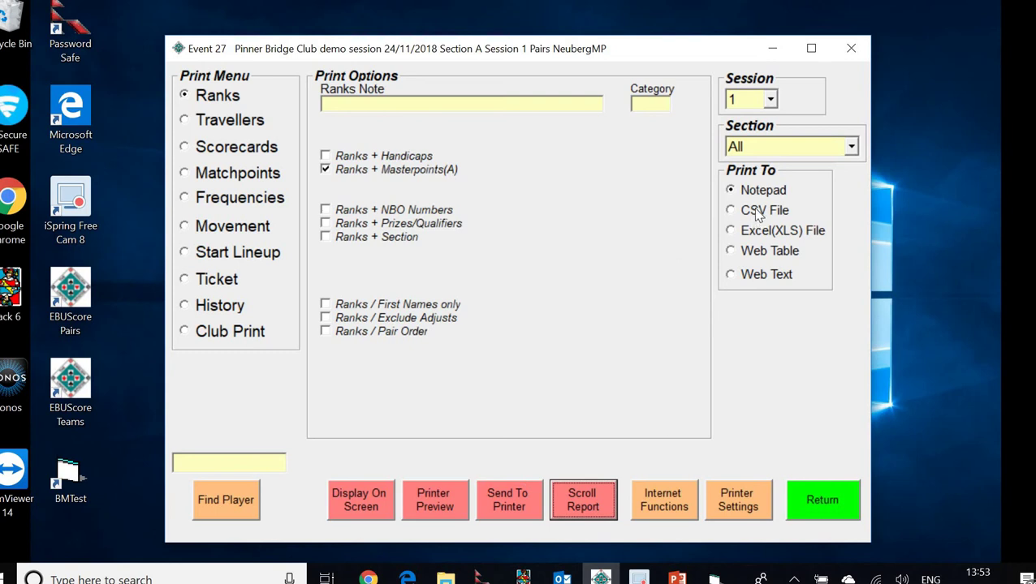
Output the session ranks as a Web Table and view Ranks27.htm in Edge
left_click(735, 253)
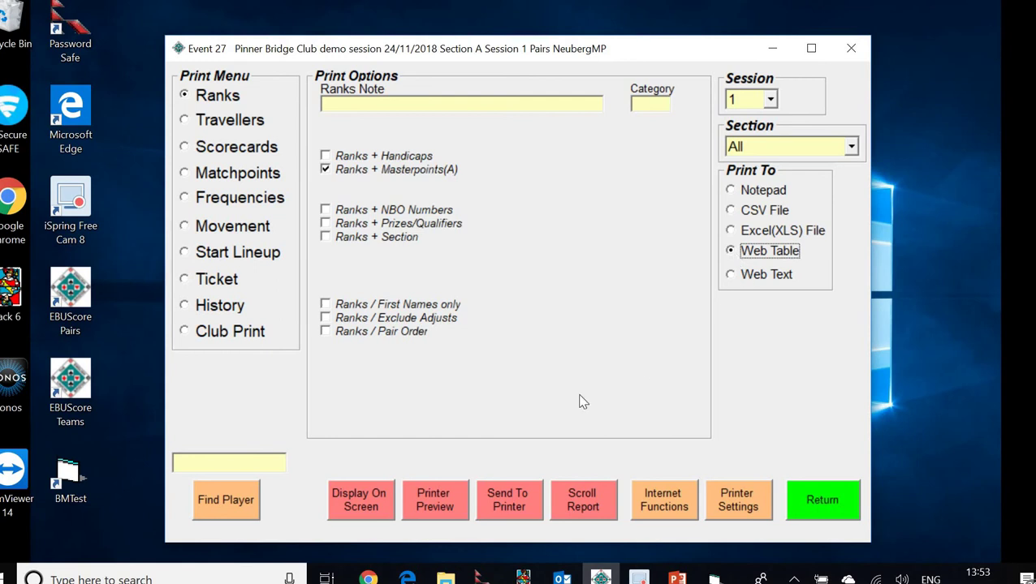
left_click(371, 496)
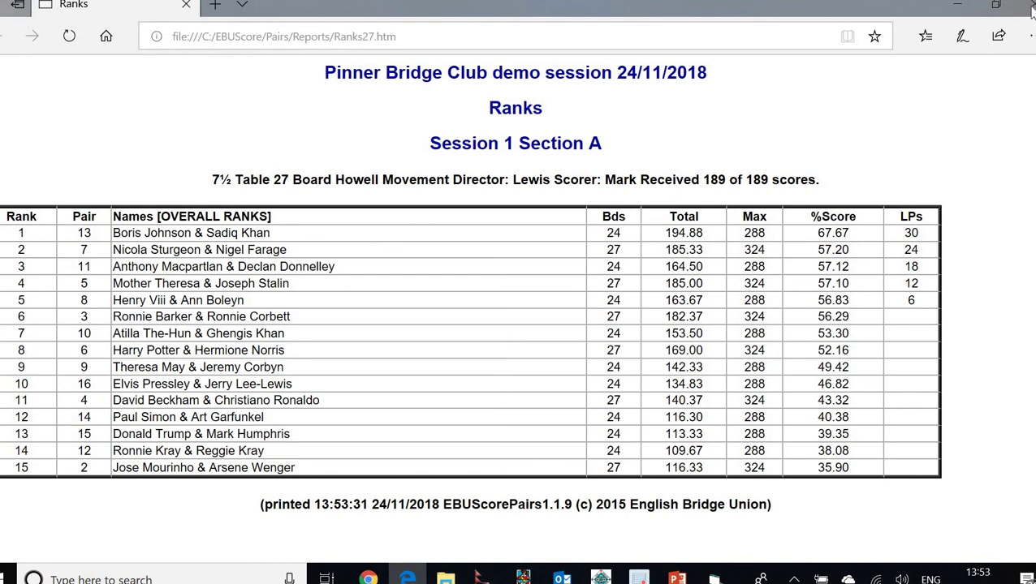
left_click(994, 7)
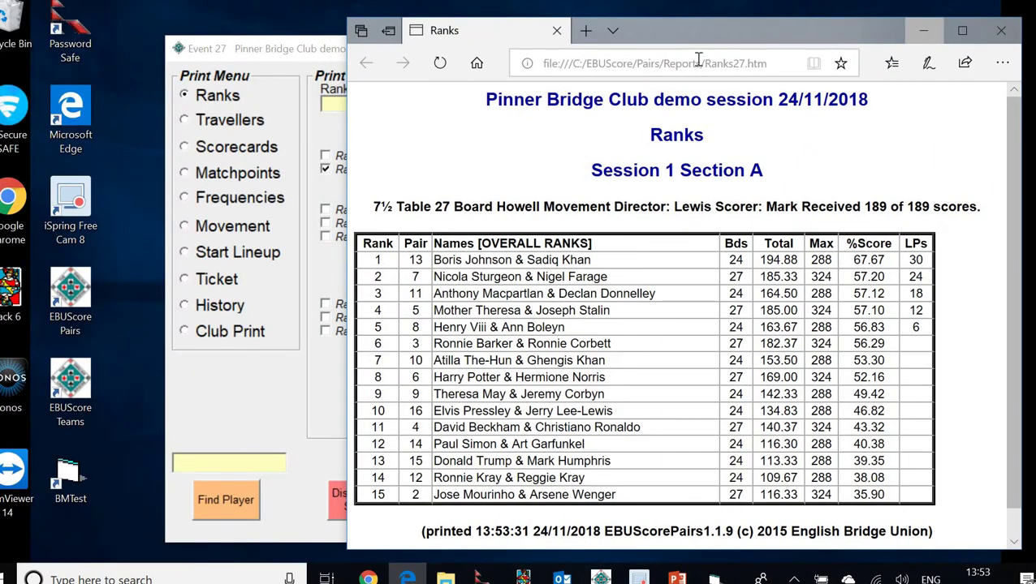
left_click_drag(687, 25, 477, 41)
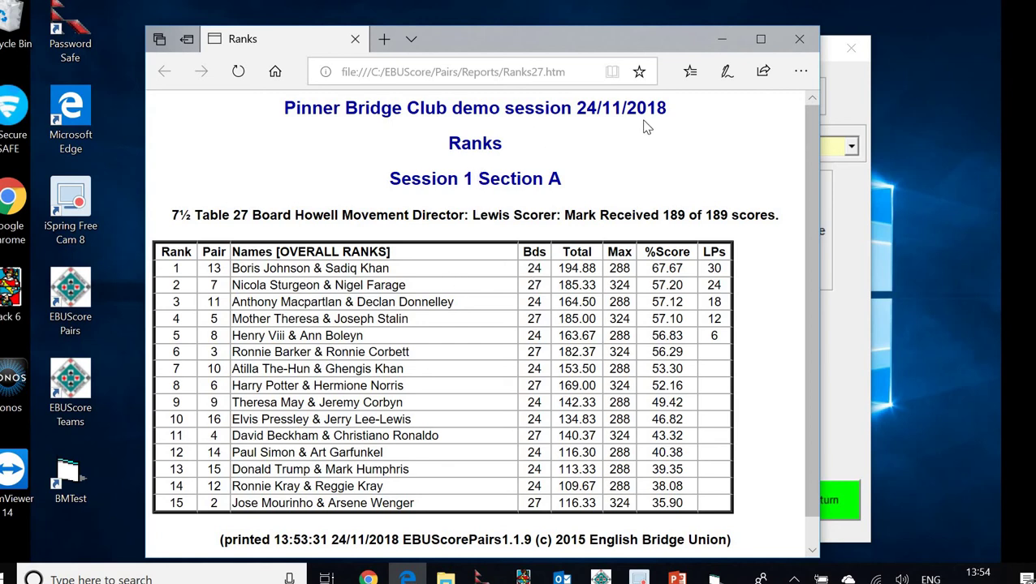
left_click(800, 73)
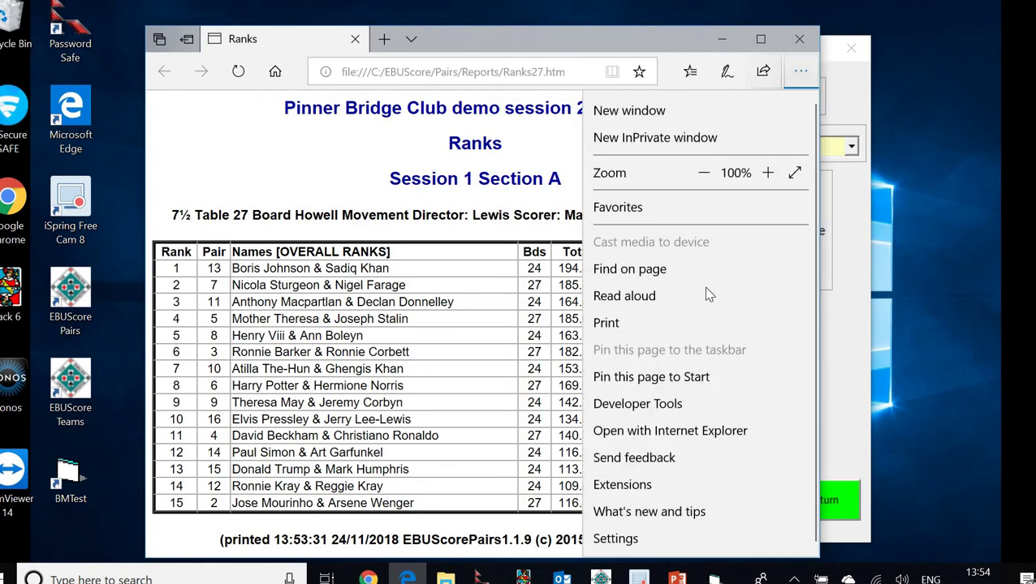
left_click(607, 324)
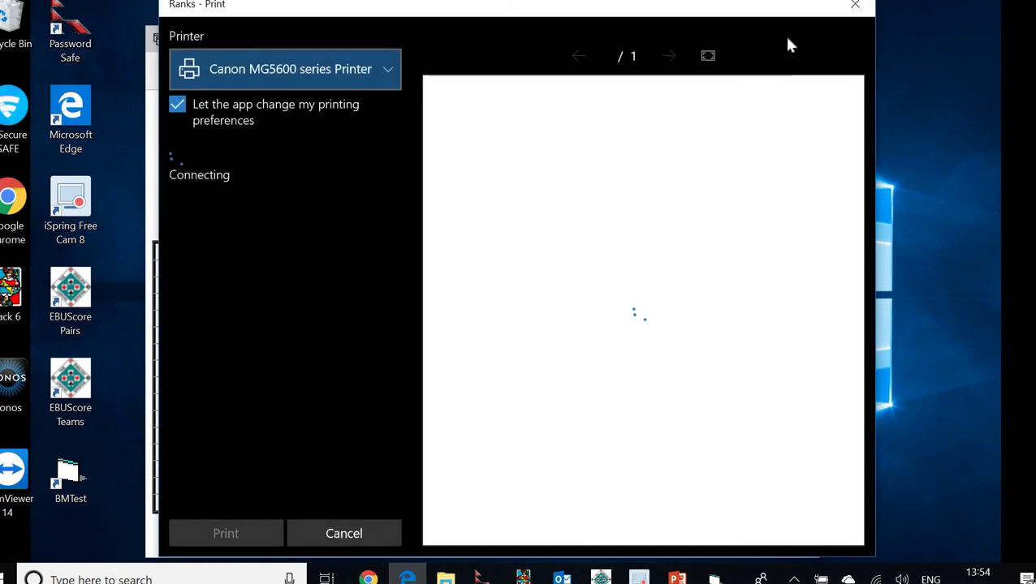
left_click(854, 5)
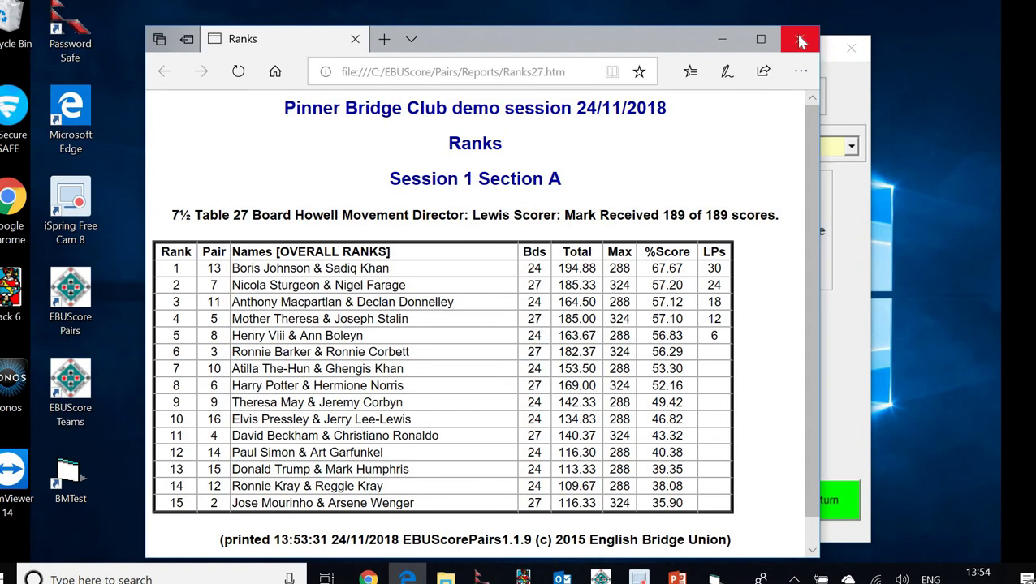
Close the Edge results page and switch the report output back to Notepad
left_click(800, 42)
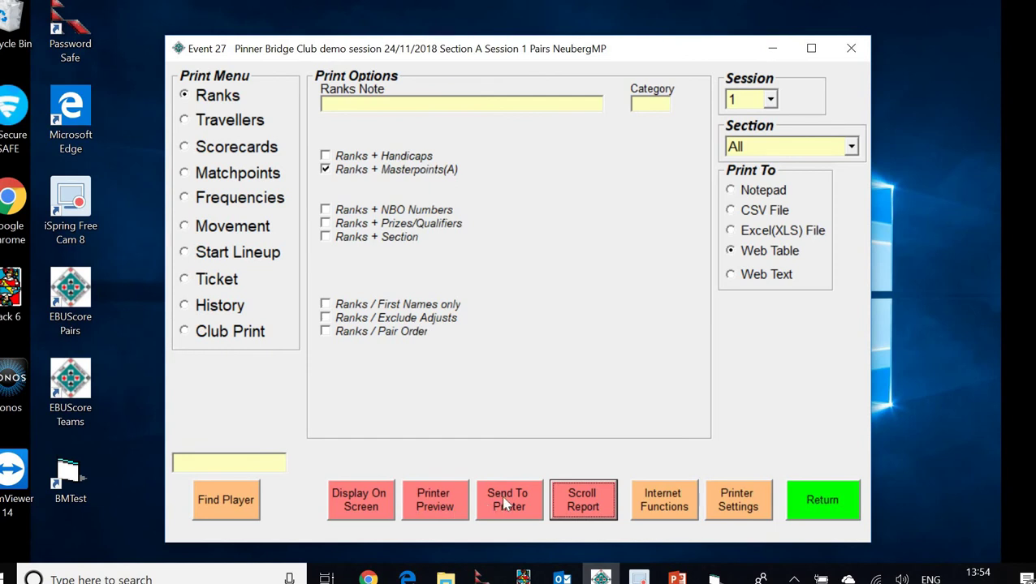
left_click(745, 192)
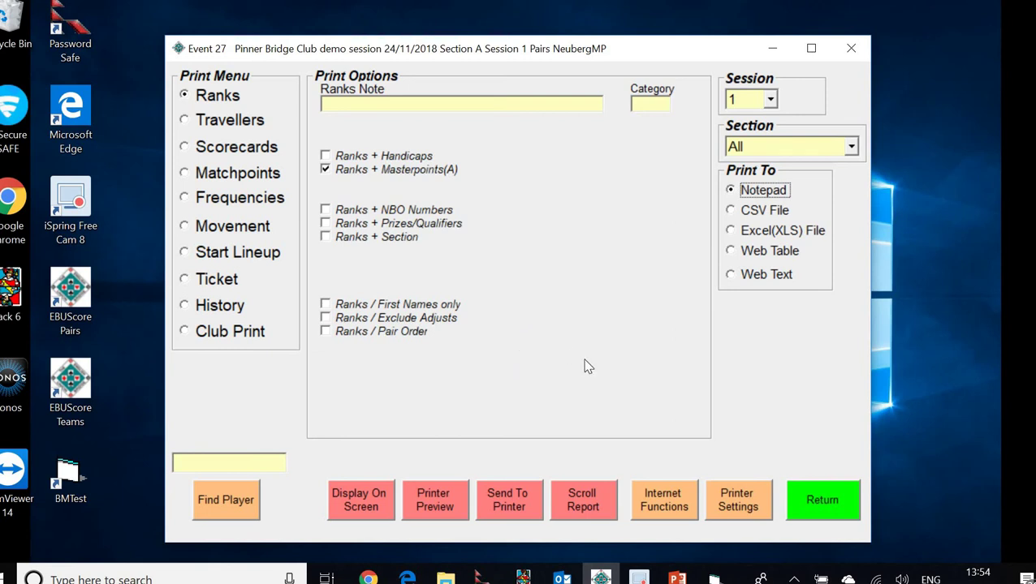
Generate the BridgeWebs results file PSNov24-2018-27.csv from Internet Functions
left_click(667, 505)
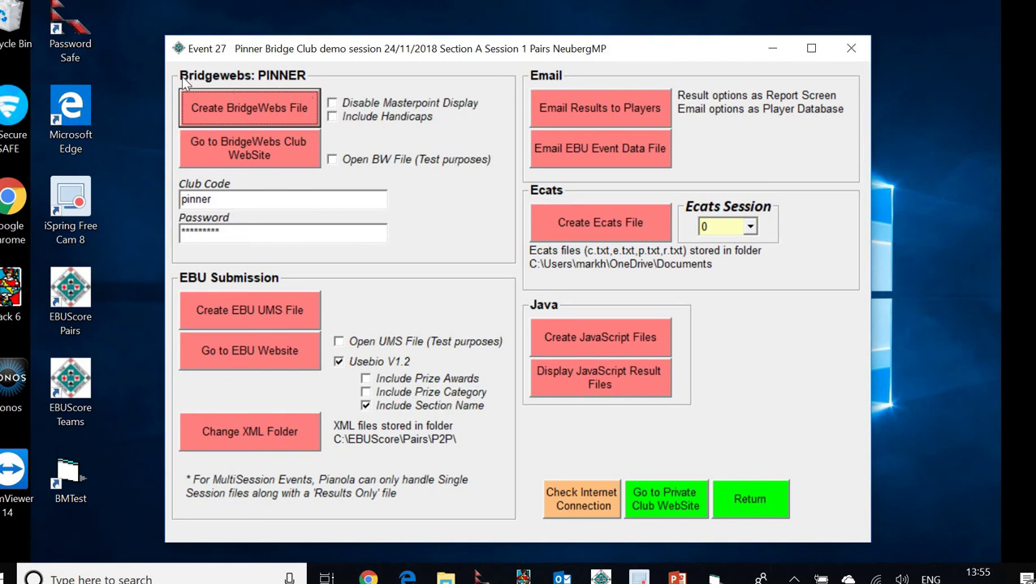
left_click(248, 109)
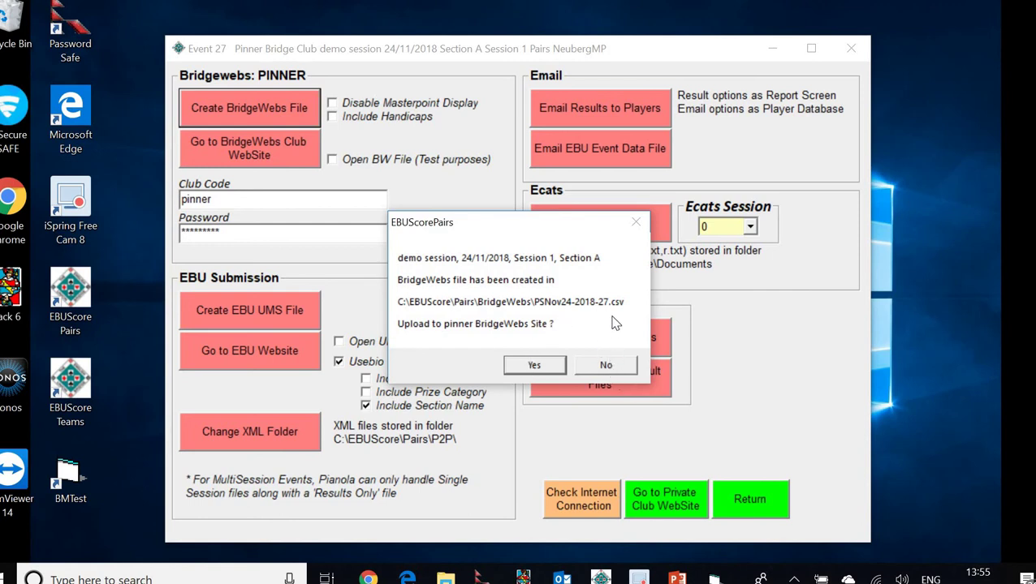
Decline the BridgeWebs upload and create the EBU UMS file PSNov24-2018-27.xml
left_click(604, 366)
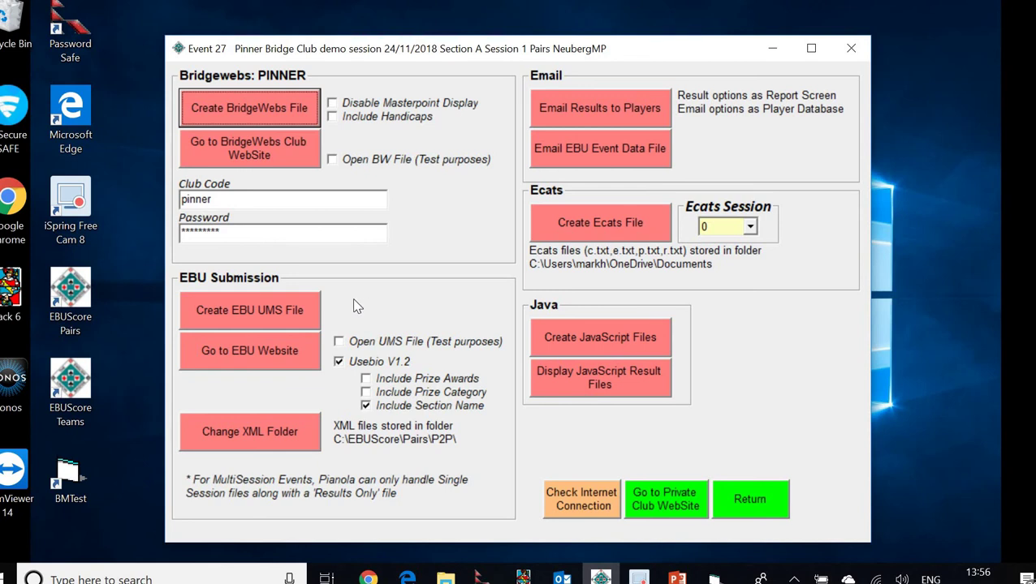
left_click(260, 321)
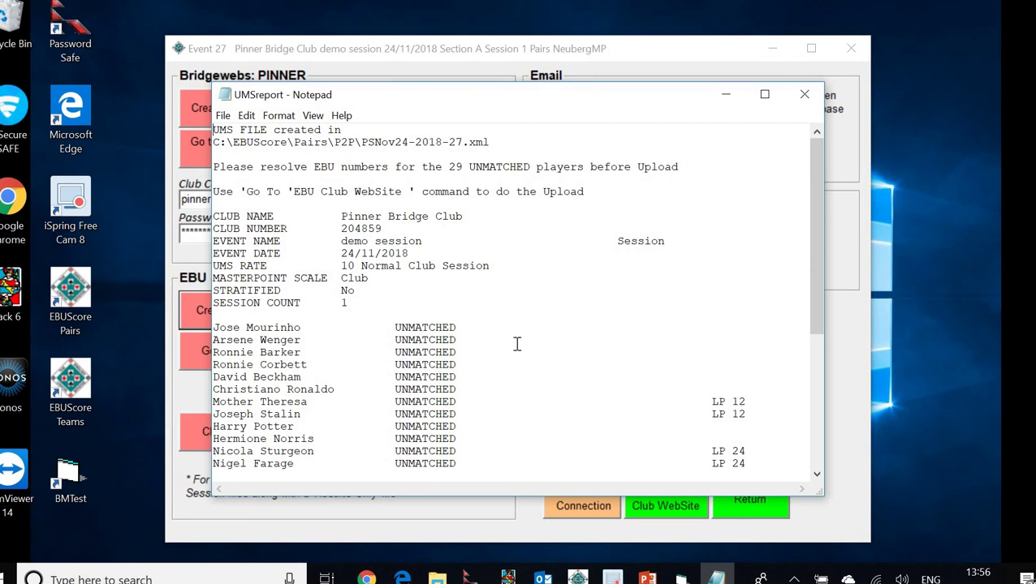
Review the UMS report's 29 unmatched players, then close the Notepad report
scroll(515, 347, "down", 2)
scroll(516, 347, "down", 3)
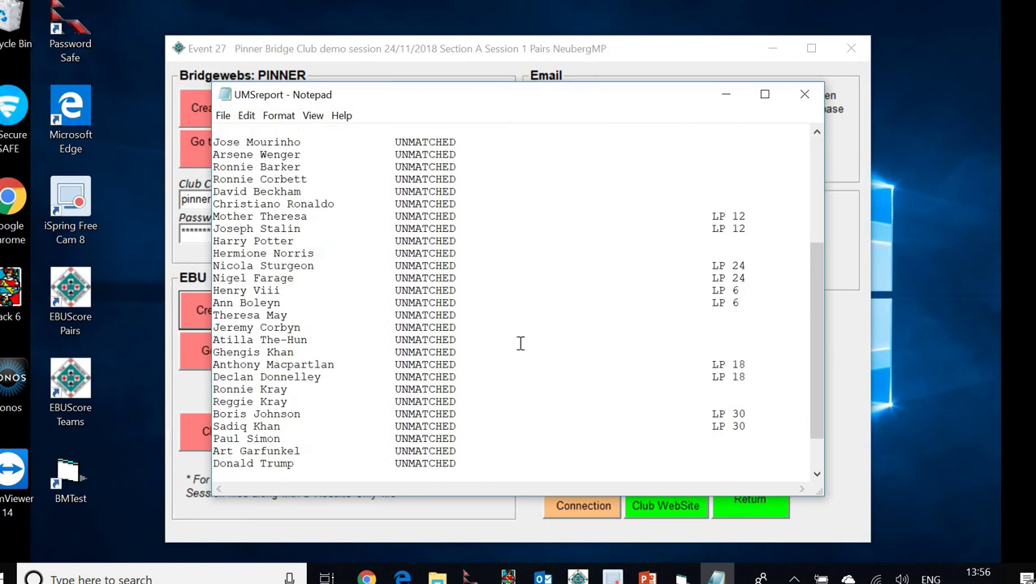
scroll(521, 343, "down", 1)
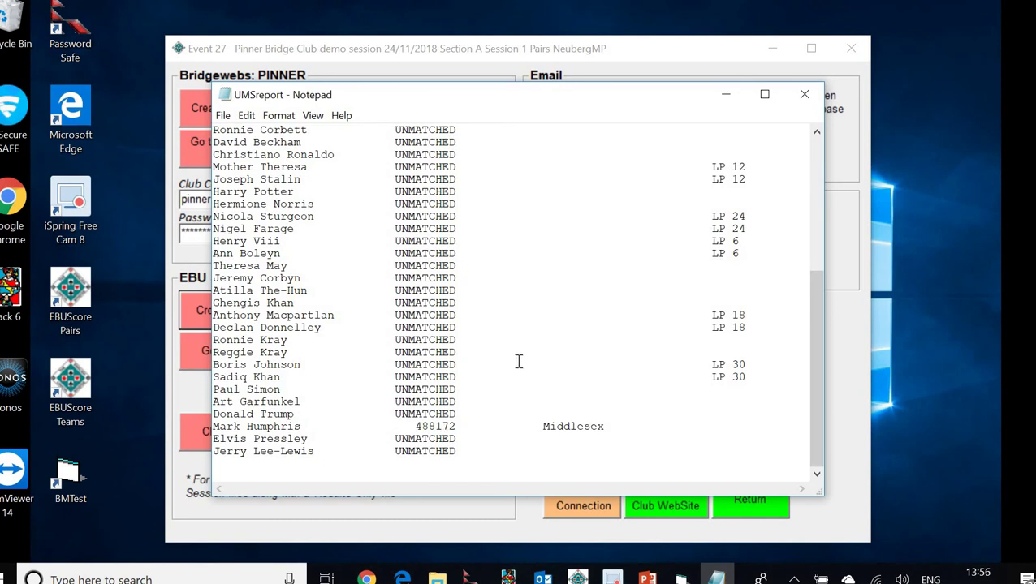
scroll(524, 345, "up", 6)
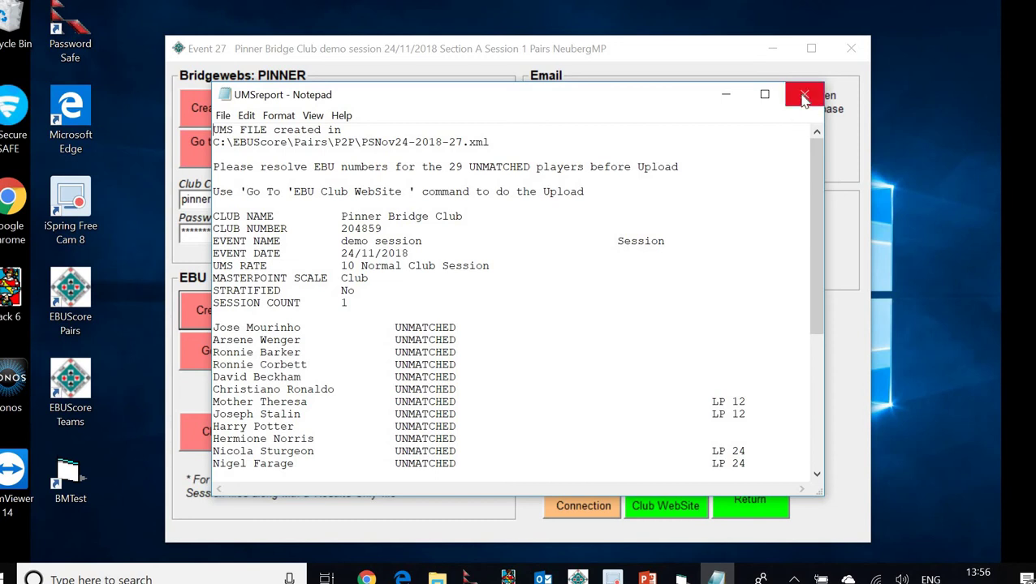
left_click(803, 98)
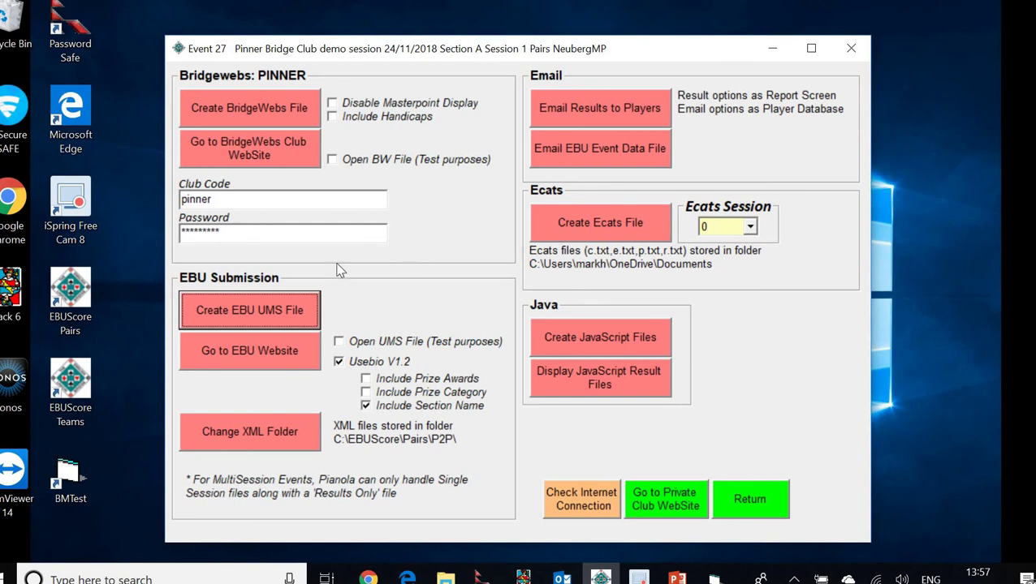
Open the My EBU login page with the club's EBU number and password prefilled
left_click(237, 359)
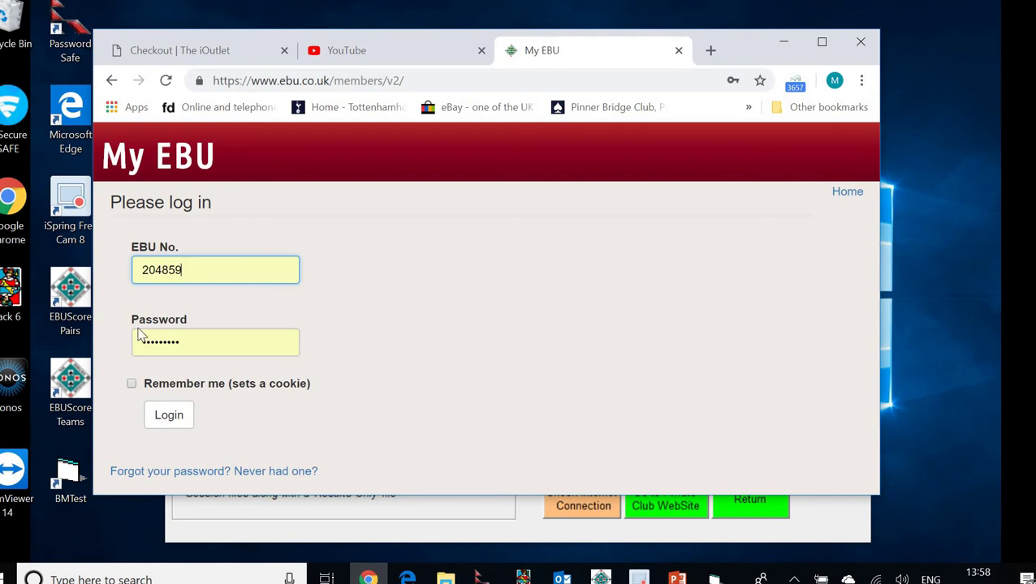
Log in to My EBU, enlarge the browser, and open the USEBIO session-file Submit page
left_click(168, 417)
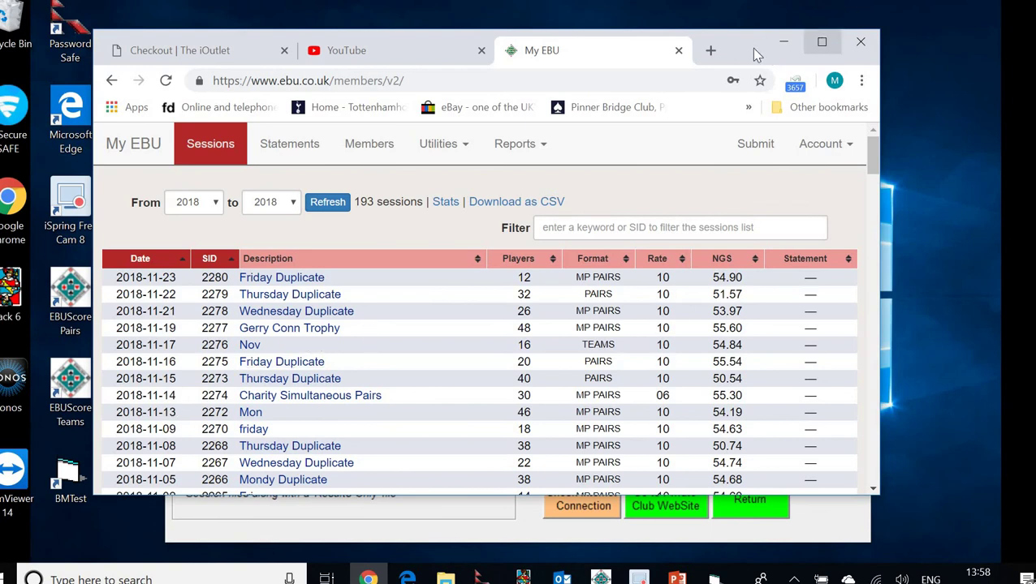
left_click_drag(742, 48, 713, 35)
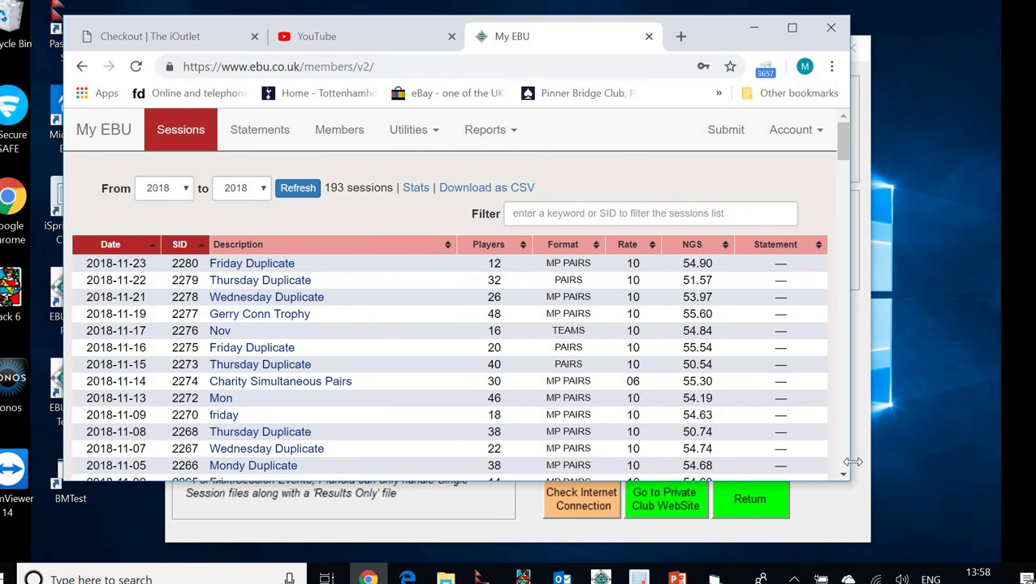
left_click_drag(853, 462, 944, 471)
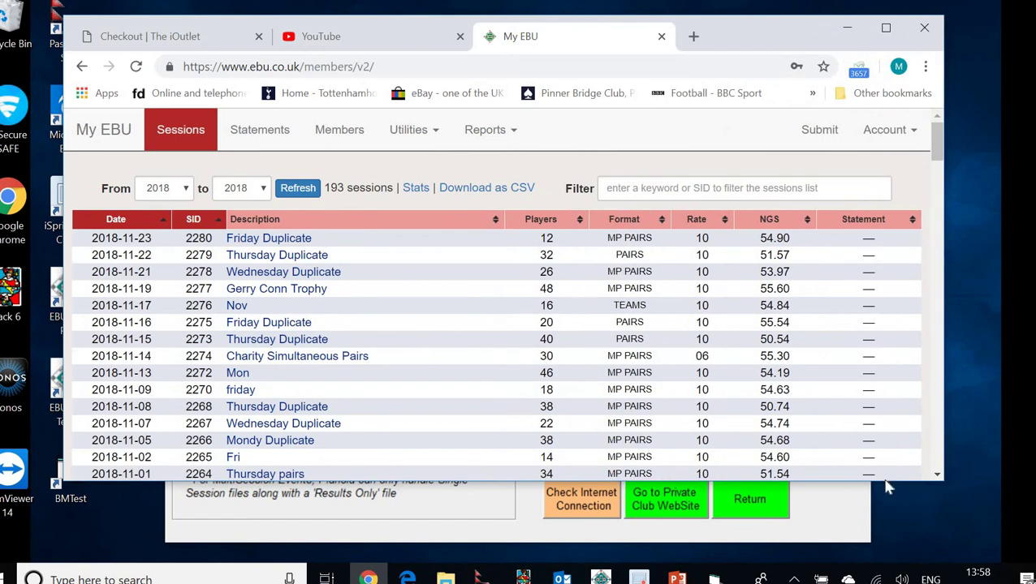
left_click_drag(887, 480, 895, 539)
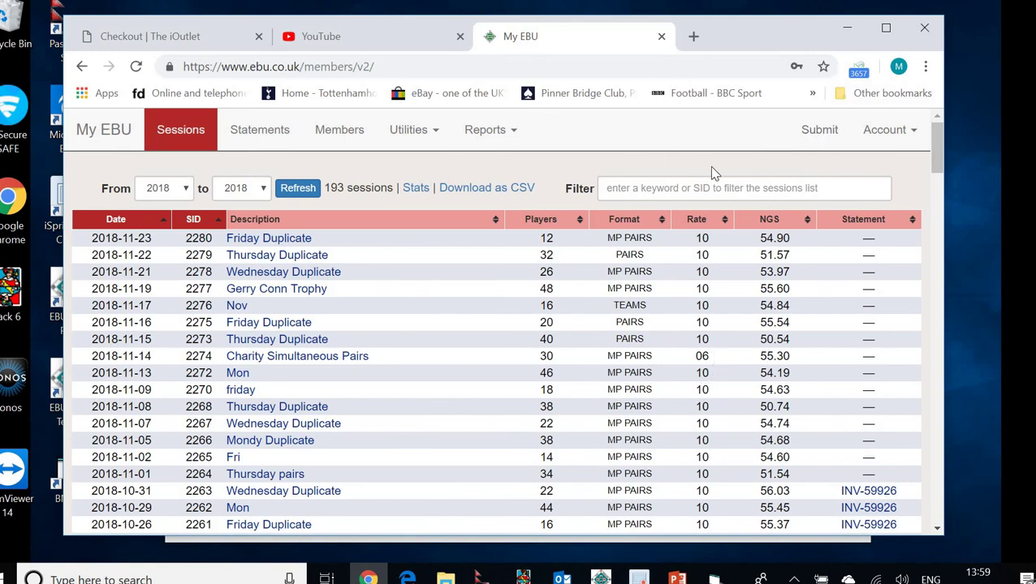
left_click(817, 132)
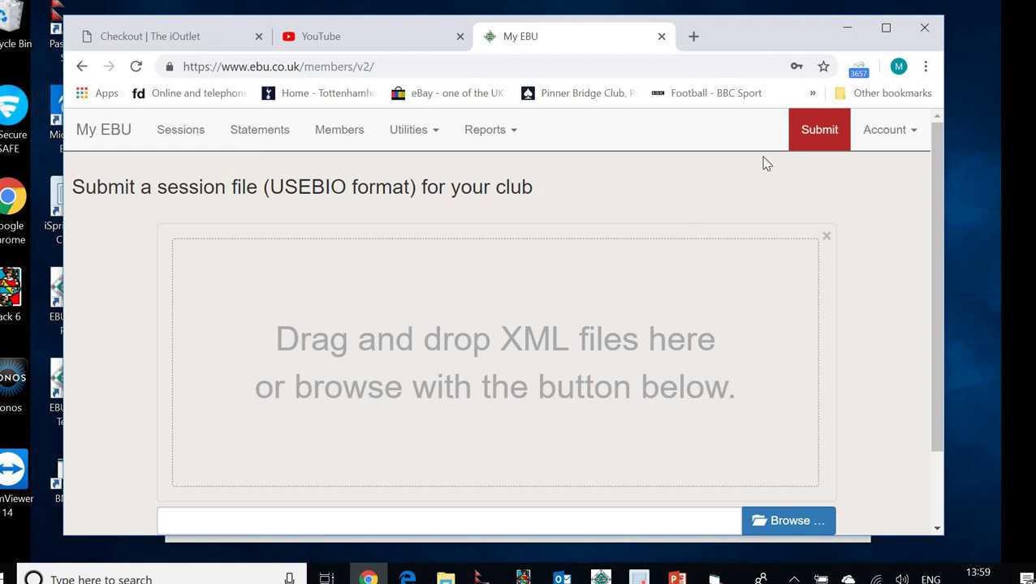
Log out of My EBU and minimise the browser to return to EBUScore
left_click(908, 138)
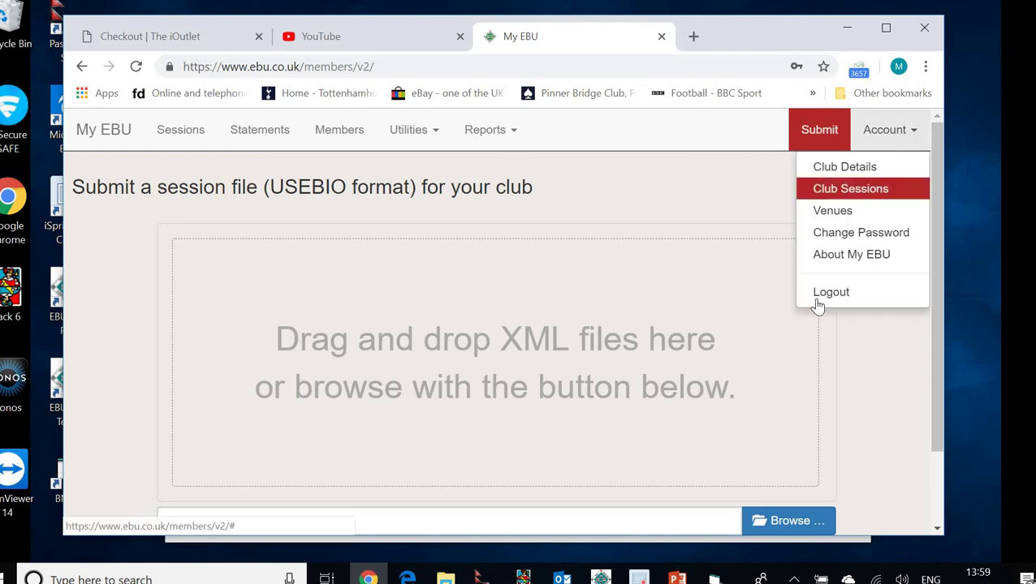
left_click(819, 296)
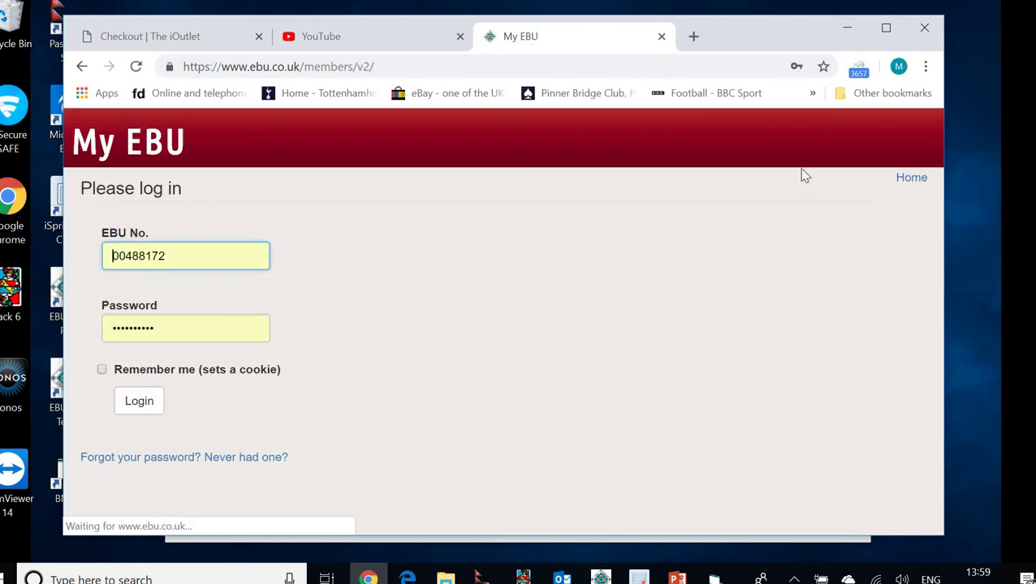
left_click(846, 29)
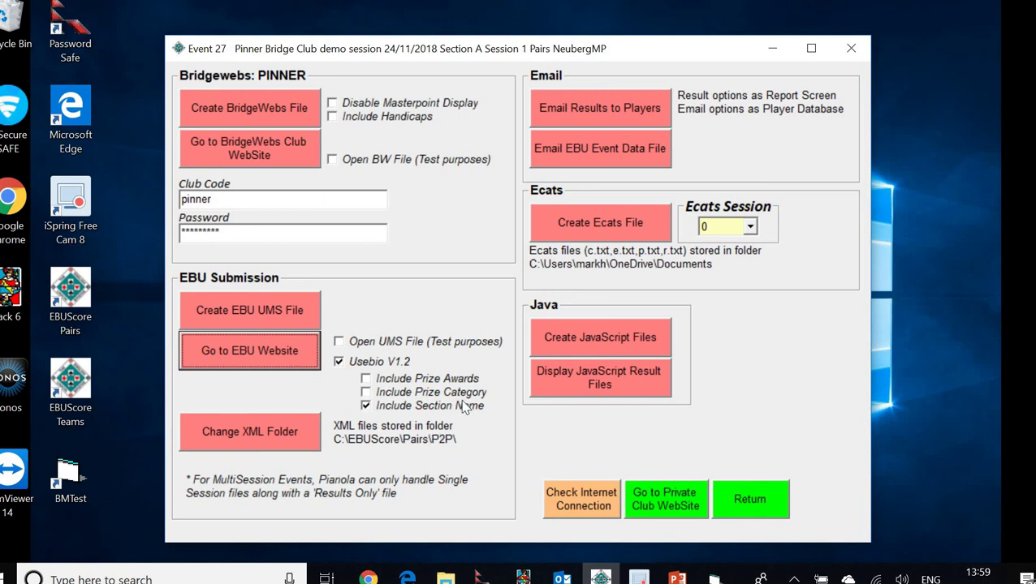
Return to the Event Menu and present the Printing and Uploading checklist slide full screen
left_click(757, 501)
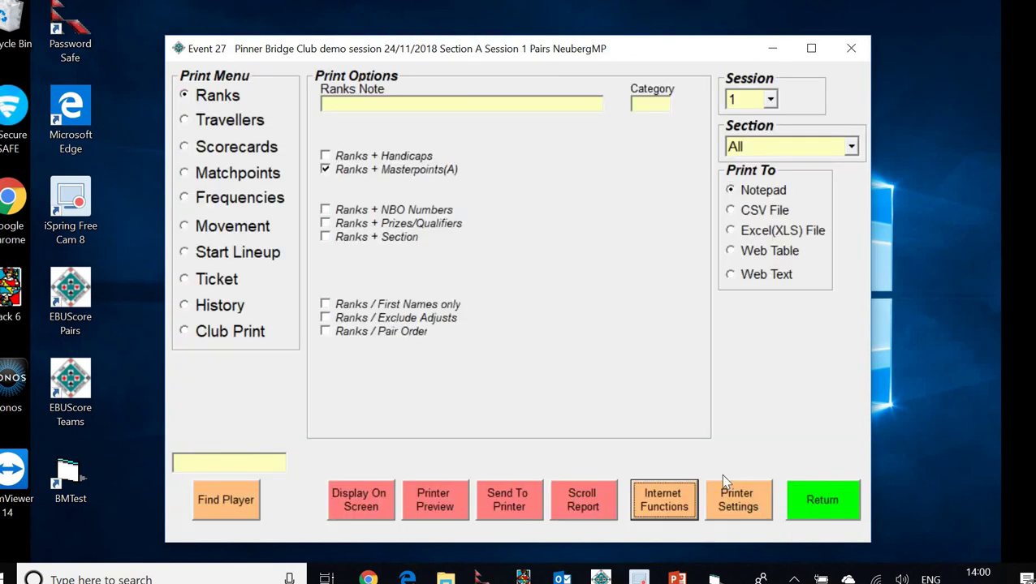
left_click(825, 504)
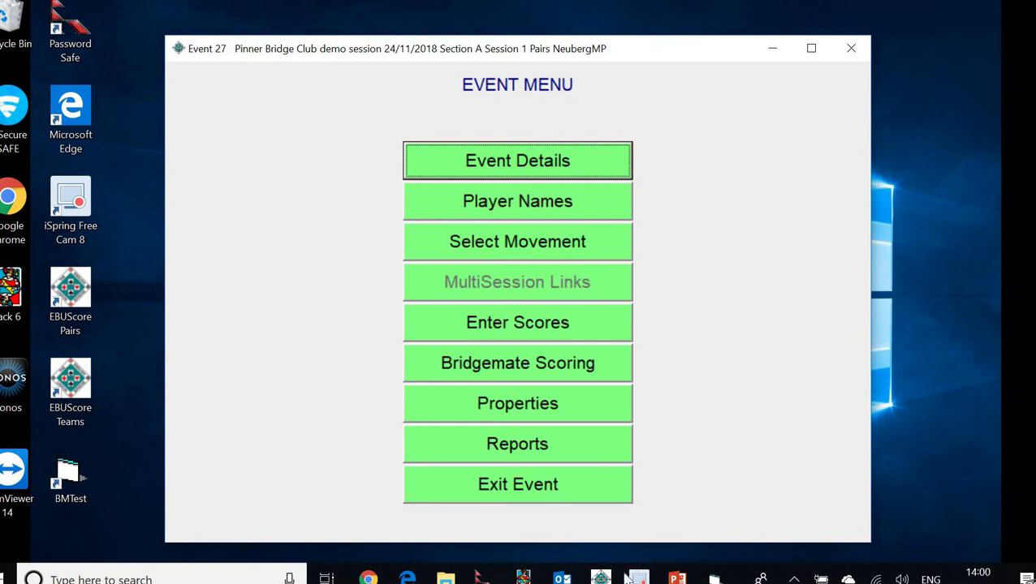
left_click(676, 573)
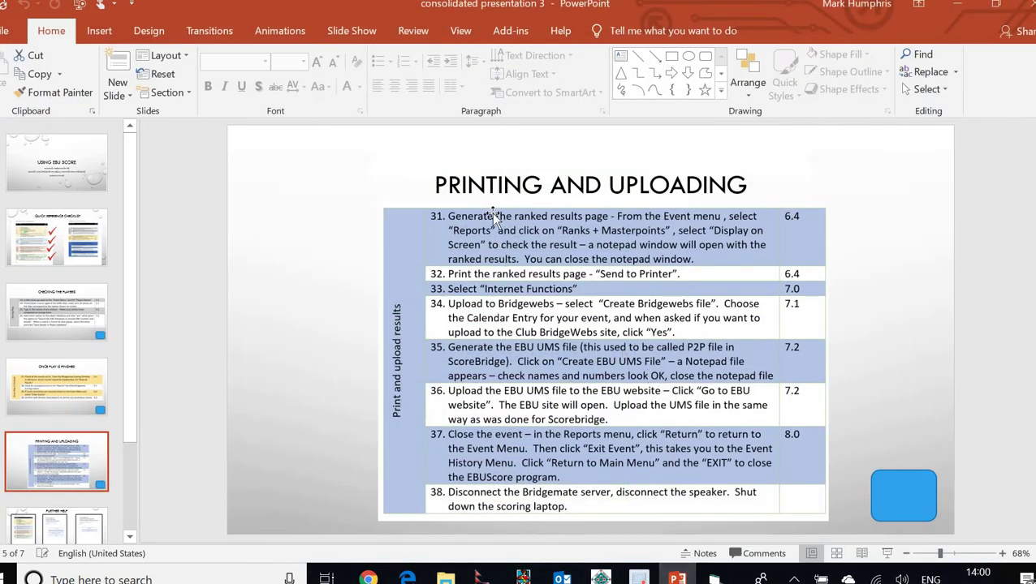
left_click(887, 554)
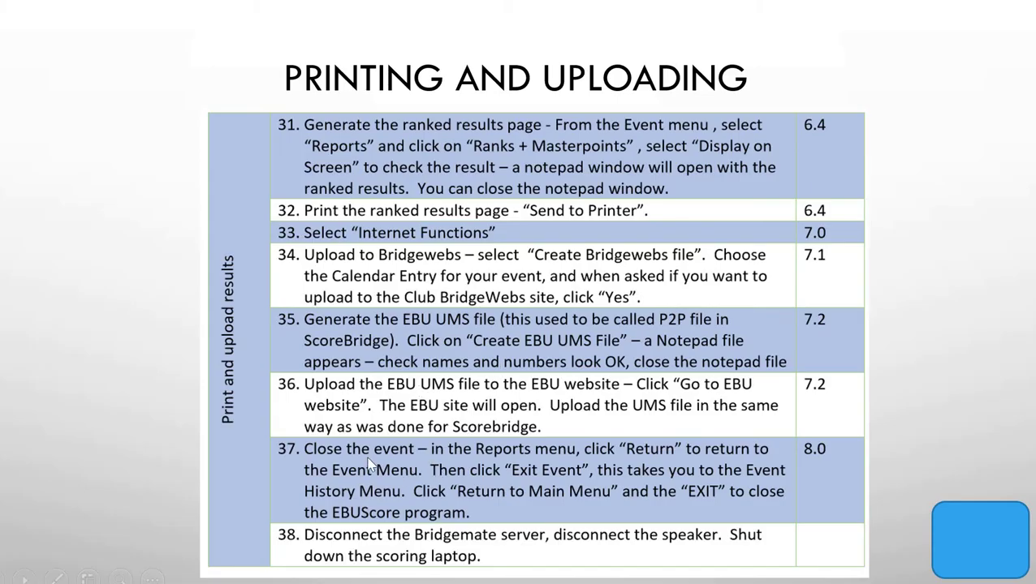